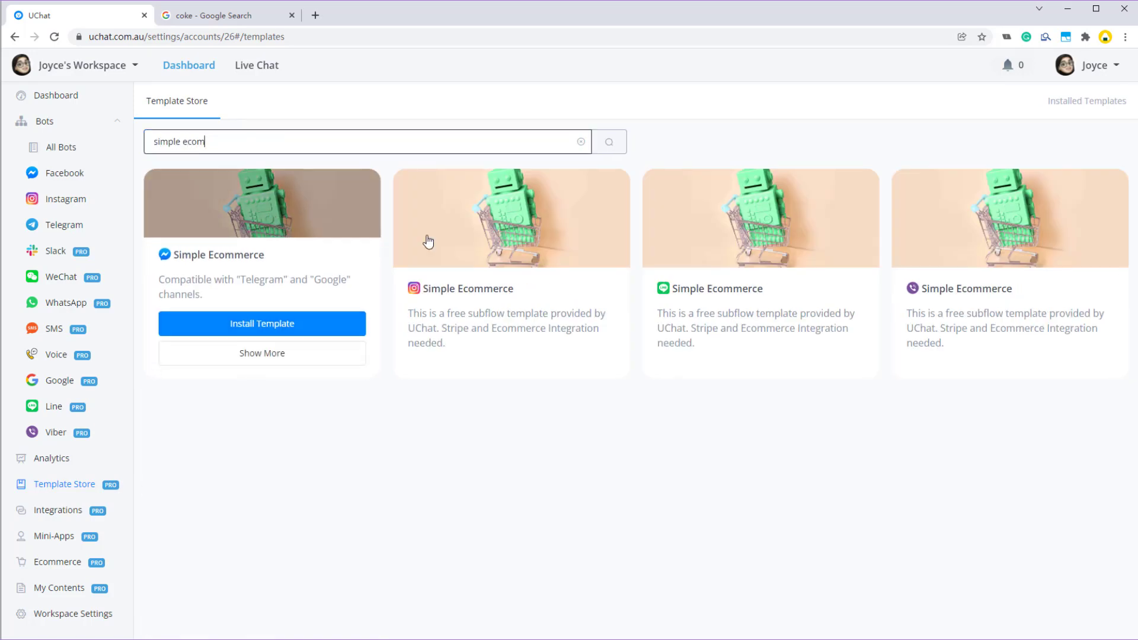
- Start installing the Messenger version of the Simple Ecommerce template and proceed past its content summary
mouse_move(748, 226)
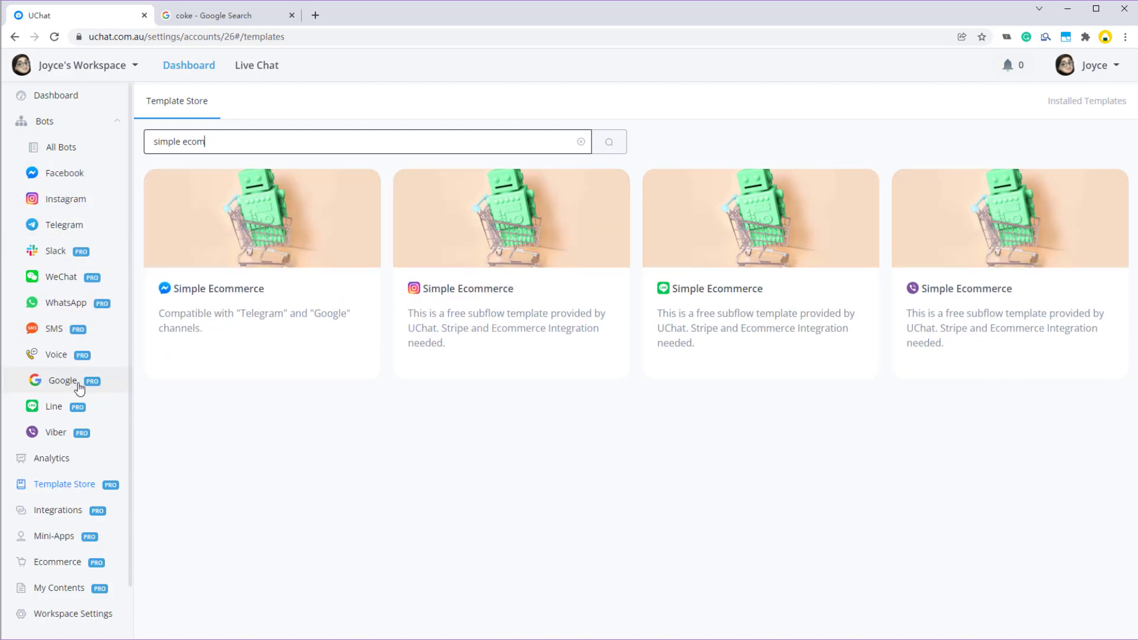
mouse_move(169, 270)
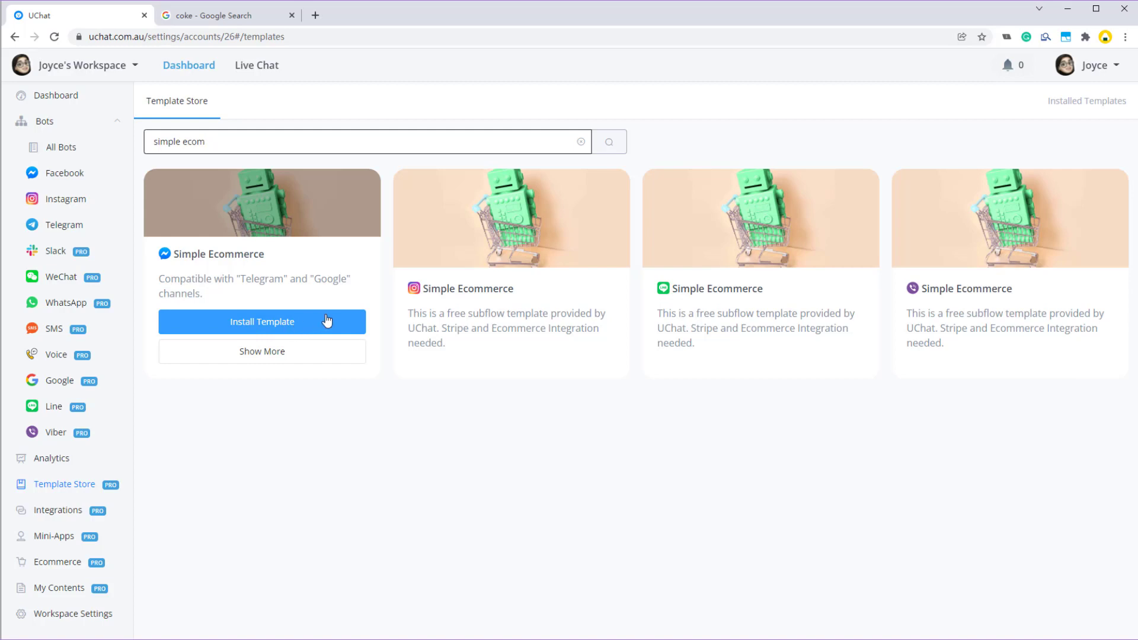
mouse_move(738, 272)
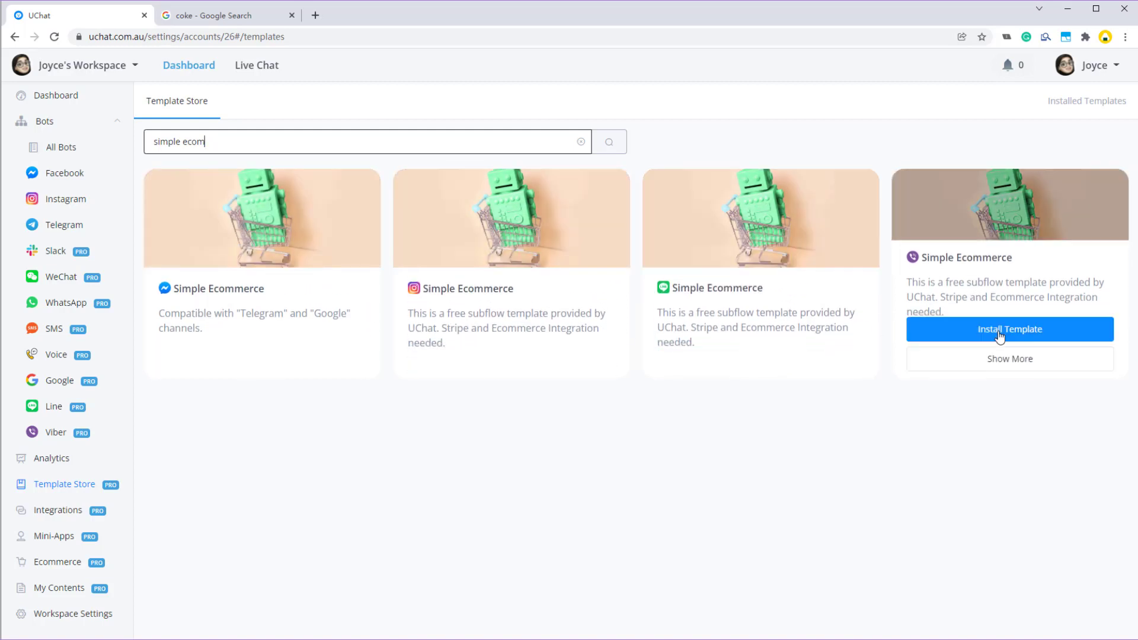
mouse_move(310, 355)
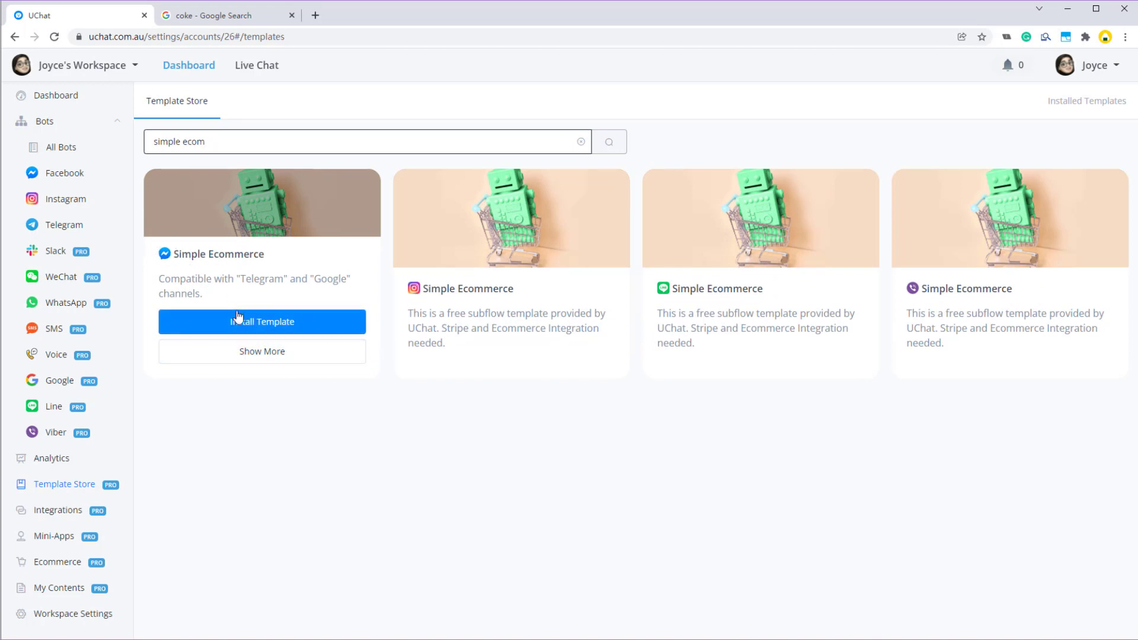
left_click(259, 328)
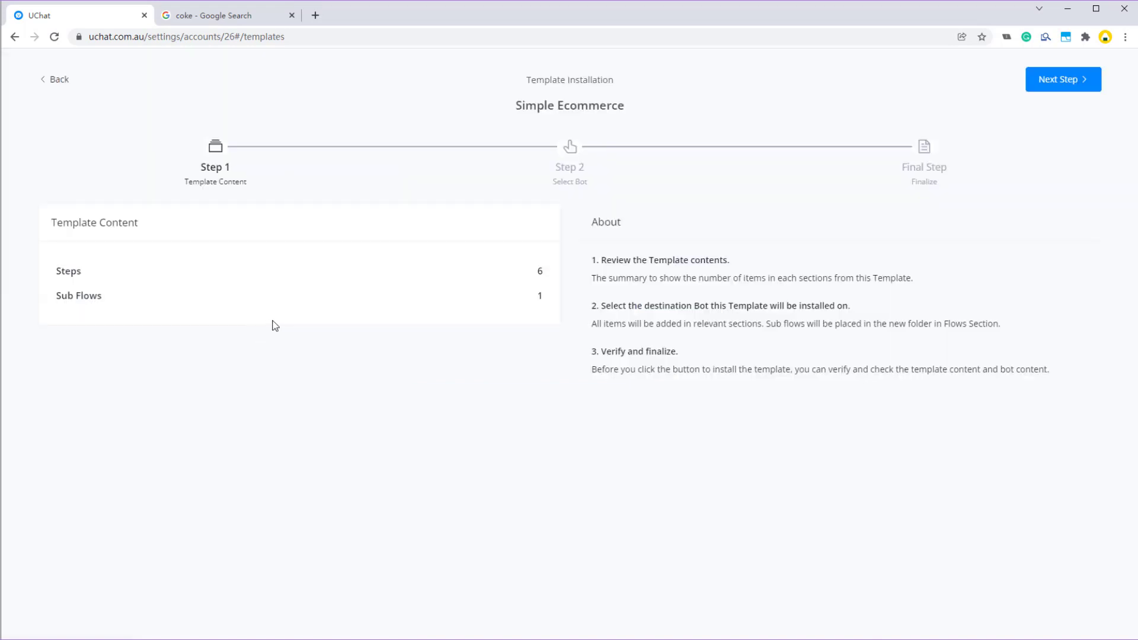
left_click(1067, 88)
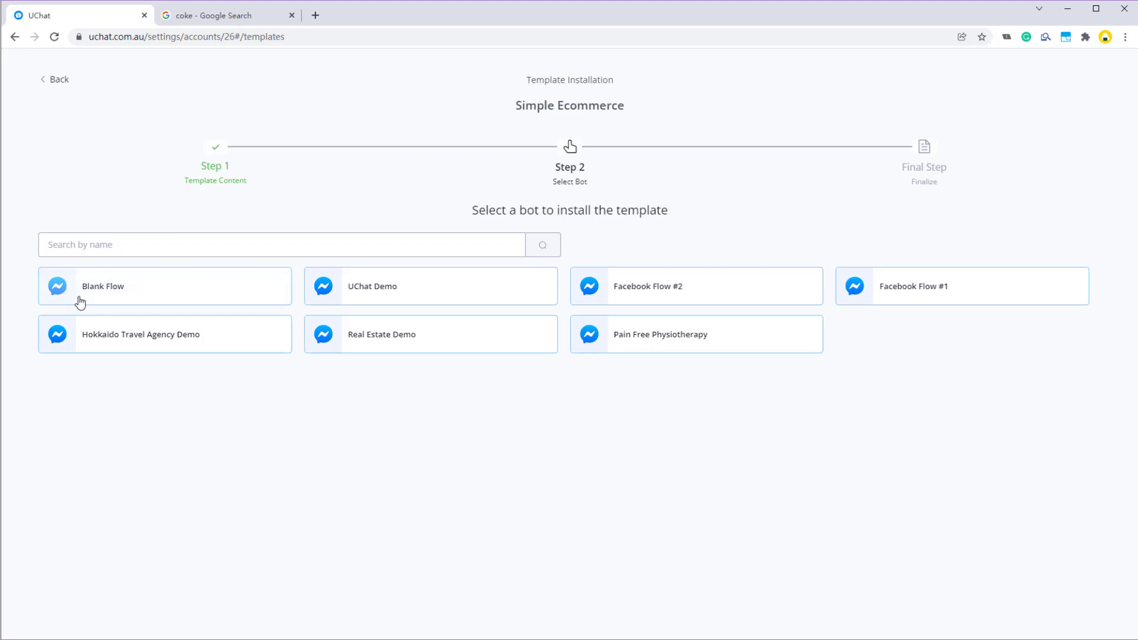
- Choose Blank Flow as the destination bot and install the Simple Ecommerce template on it
left_click(135, 292)
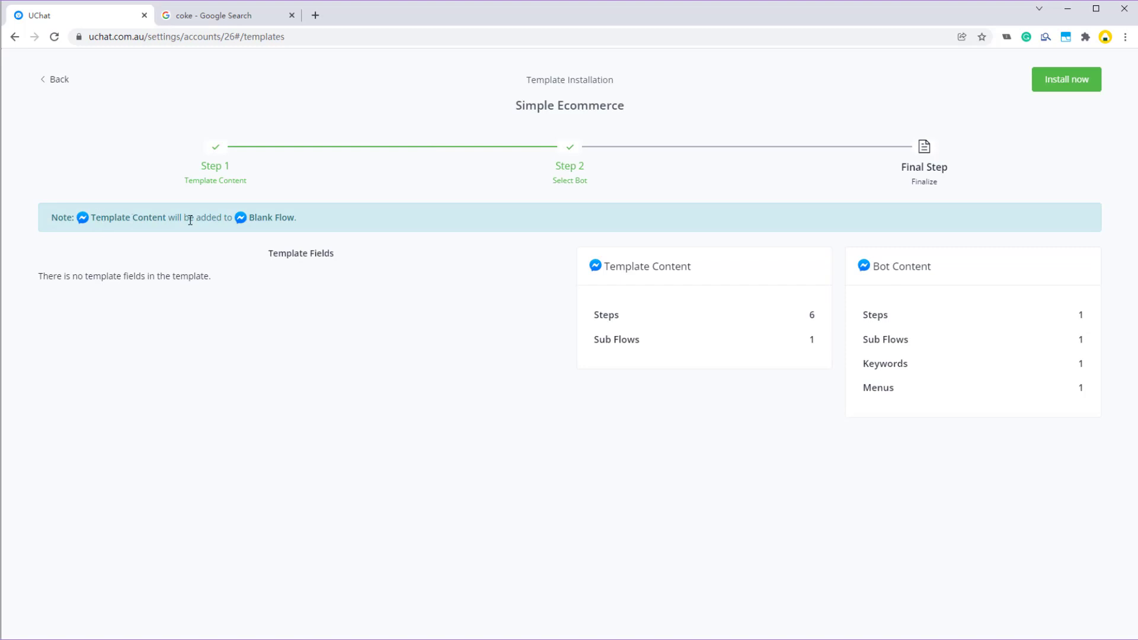
left_click_drag(189, 220, 259, 219)
left_click(296, 219)
left_click(440, 231)
left_click(1081, 83)
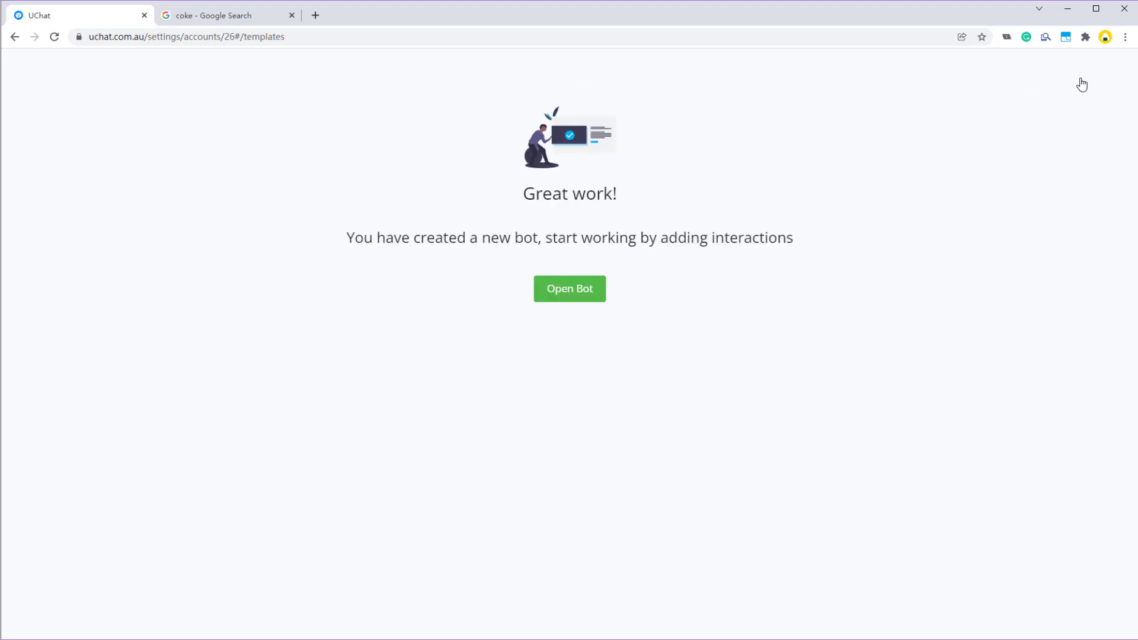
- Open the bot and its Simple Ecommerce sub flow from the Simple Ecommerce 1.0.0 folder
left_click(585, 291)
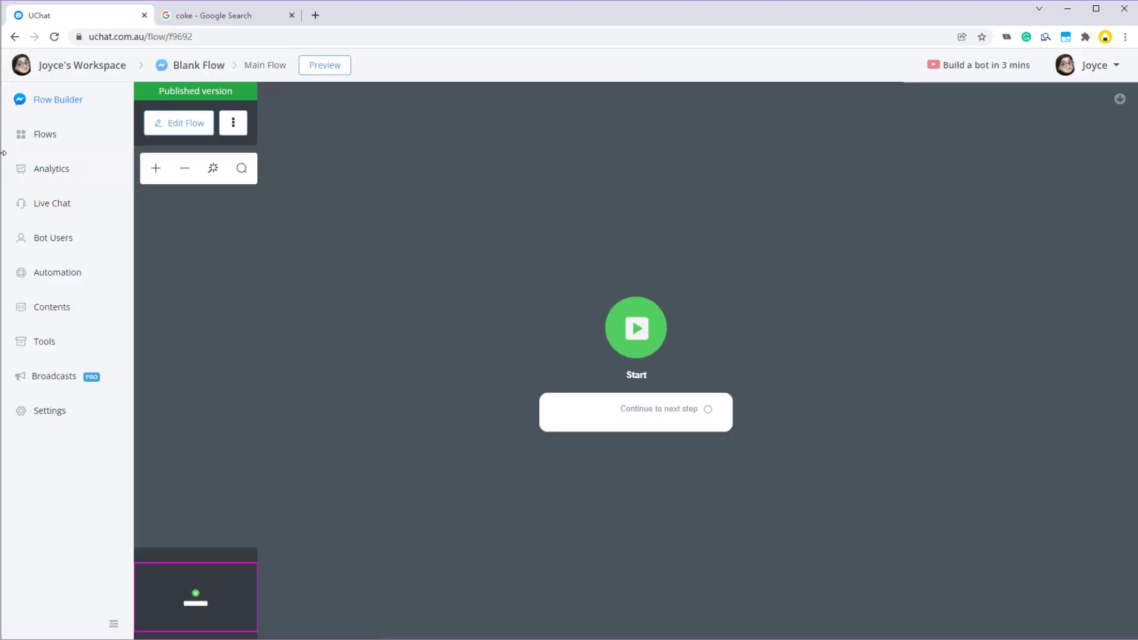
left_click(52, 139)
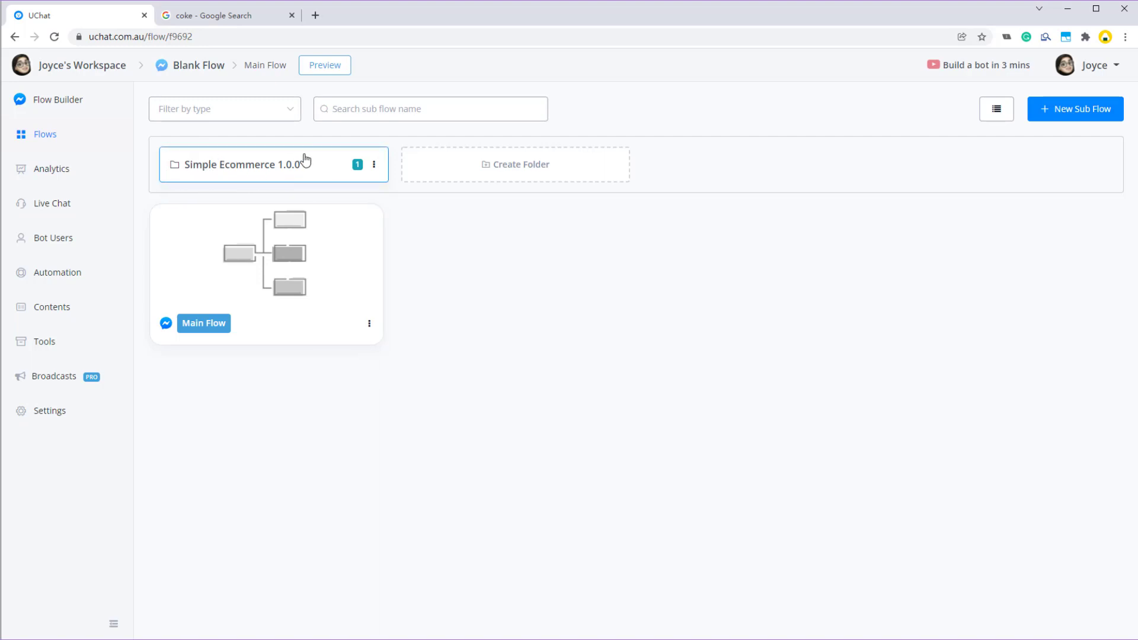
left_click(289, 170)
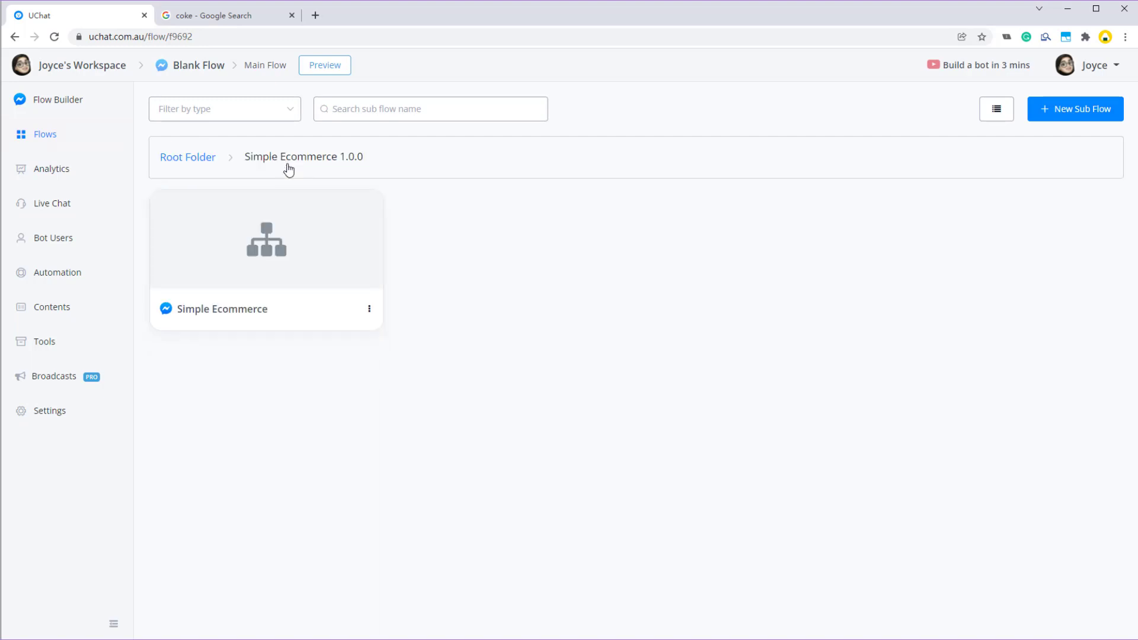
left_click(256, 271)
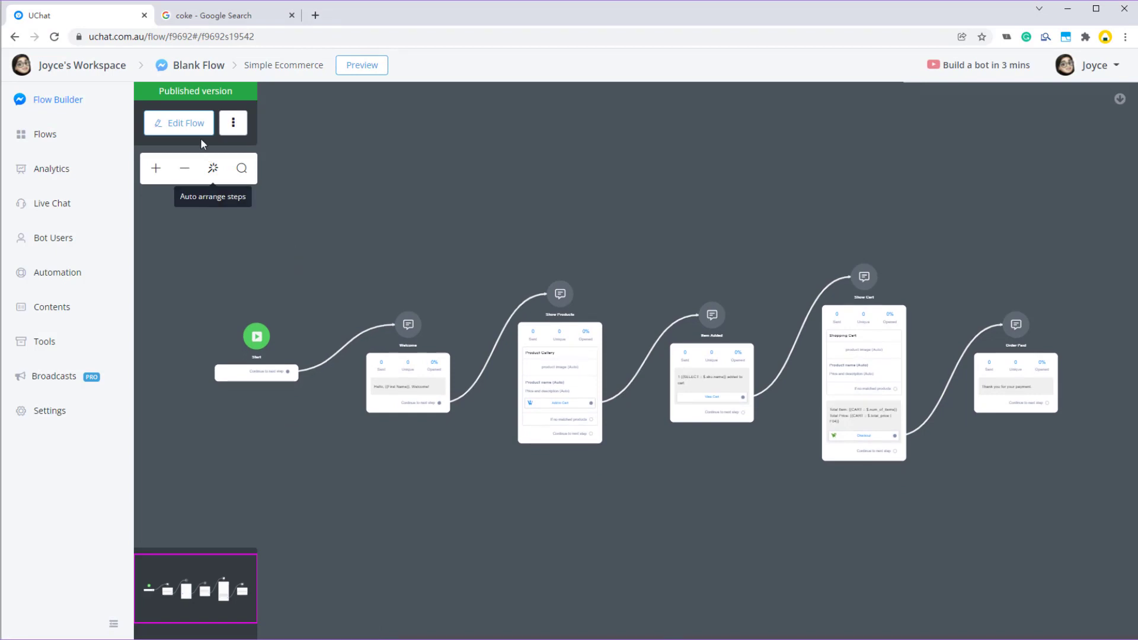
- Look over the Simple Ecommerce sub flow and switch it to editing mode
scroll(443, 391, "up", 2)
scroll(907, 392, "down", 2)
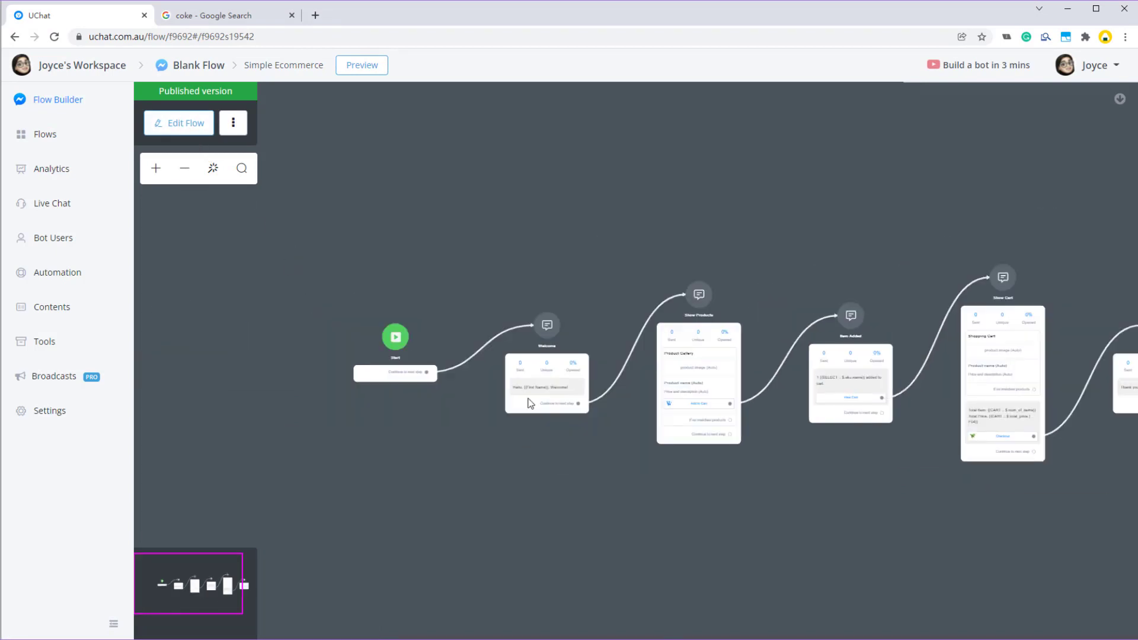
left_click_drag(918, 520, 798, 500)
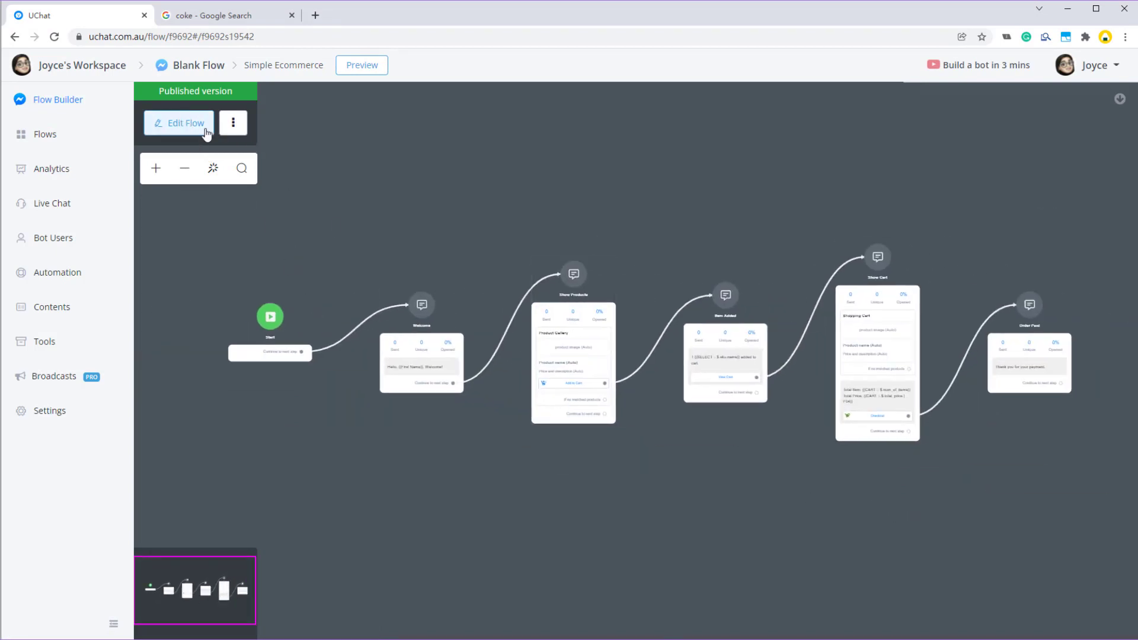
left_click(203, 125)
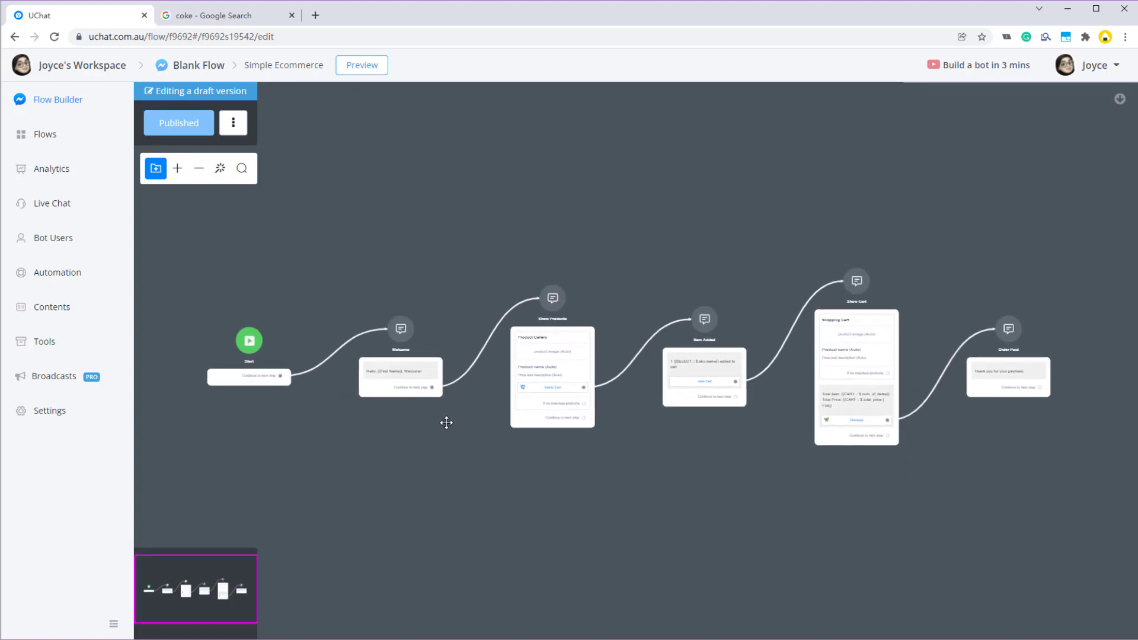
- Examine the Welcome message and the Show Products step with its product gallery and Add to Cart button
scroll(421, 409, "up", 2)
scroll(420, 409, "up", 3)
left_click_drag(442, 427, 471, 468)
scroll(471, 468, "up", 2)
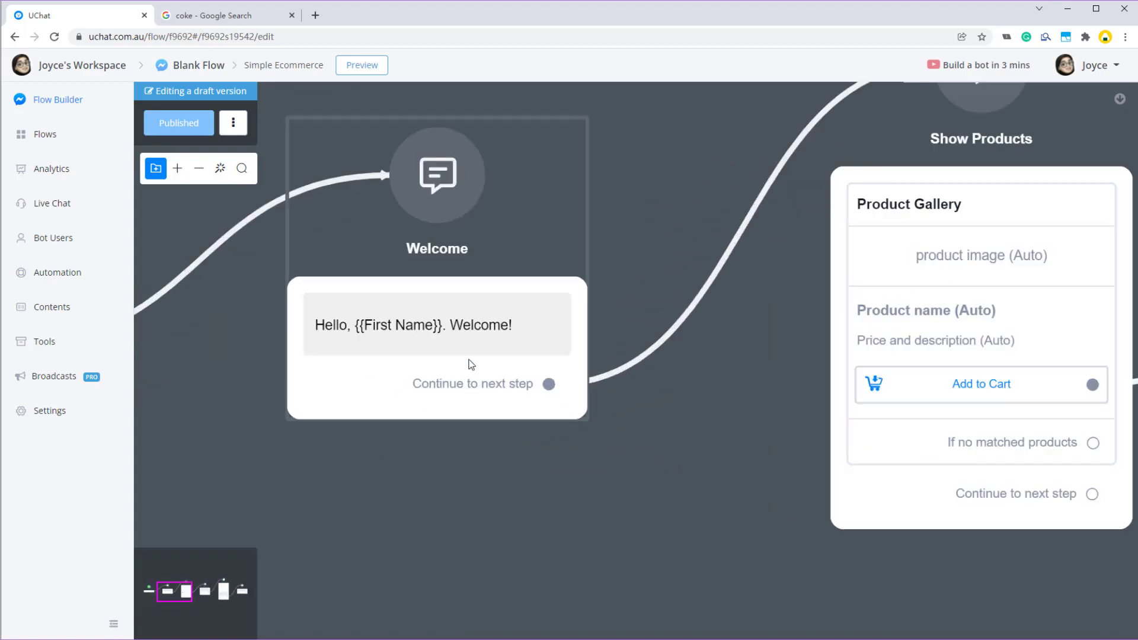
scroll(442, 535, "down", 1)
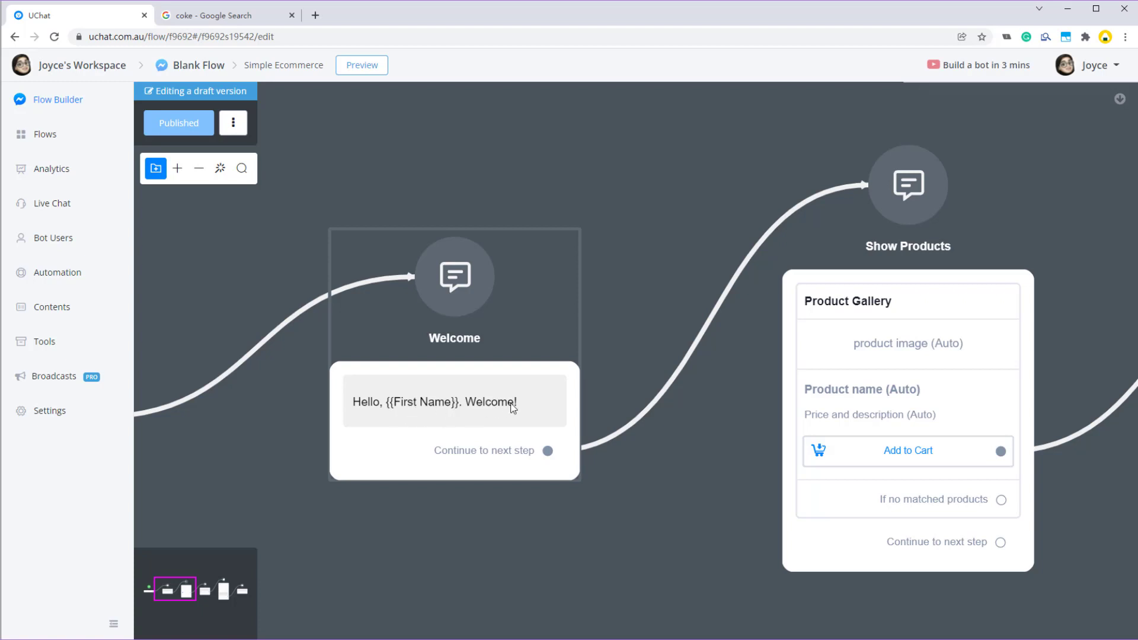
left_click_drag(659, 533, 398, 525)
scroll(807, 524, "down", 1)
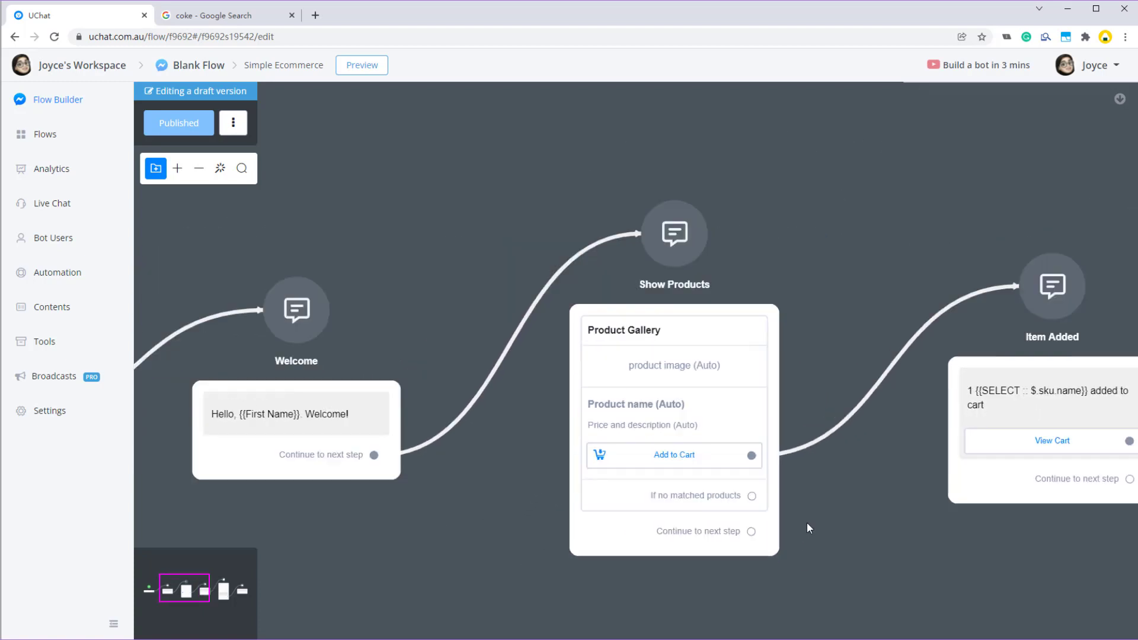
left_click(596, 328)
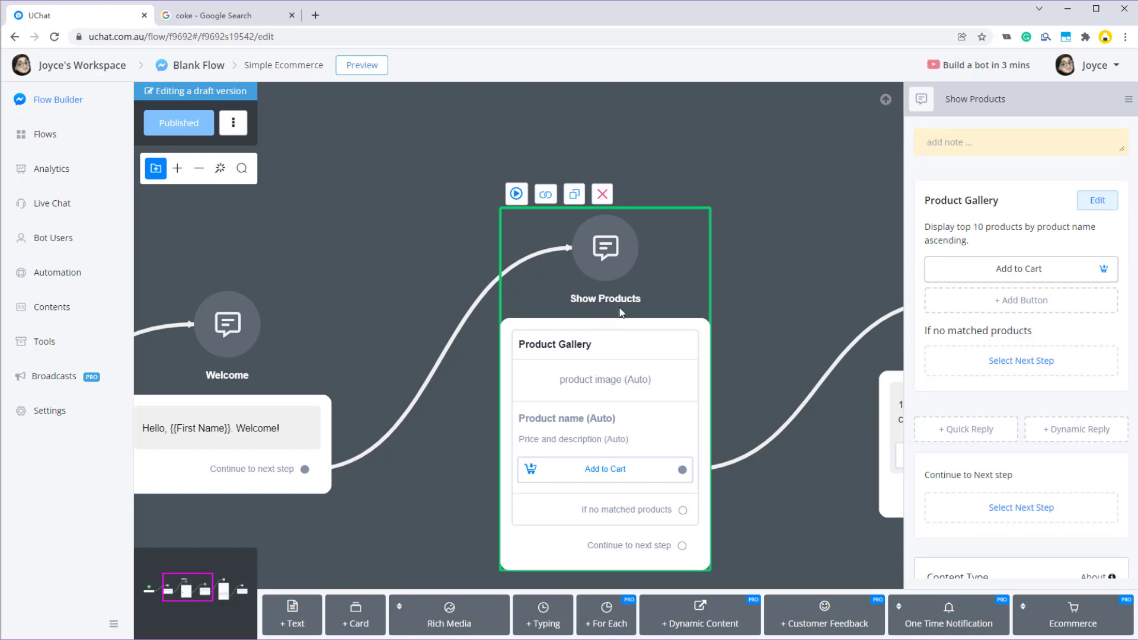
left_click_drag(792, 287, 686, 269)
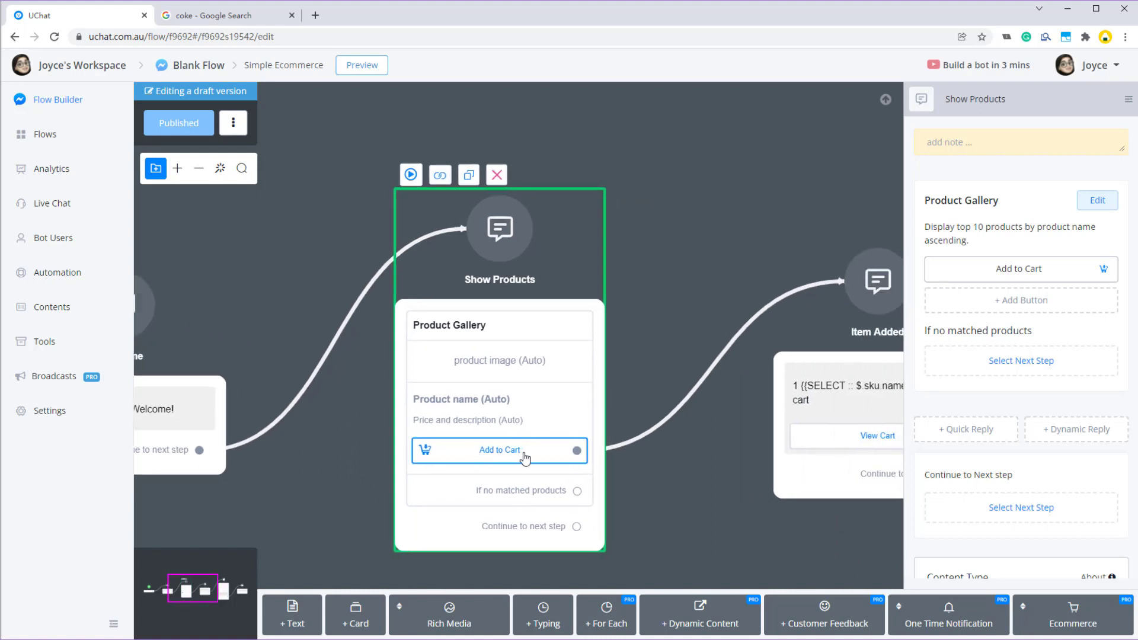
- Examine the Item Added, Show Cart and Order Paid steps, including the View Cart and Checkout buttons
left_click_drag(580, 473, 267, 422)
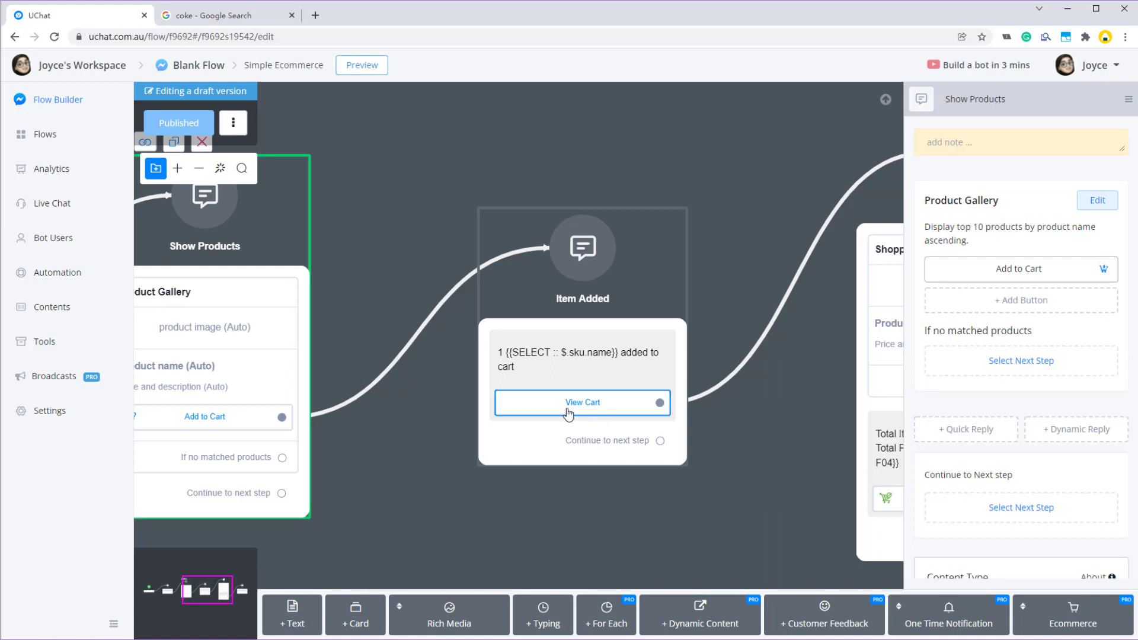
left_click(610, 407)
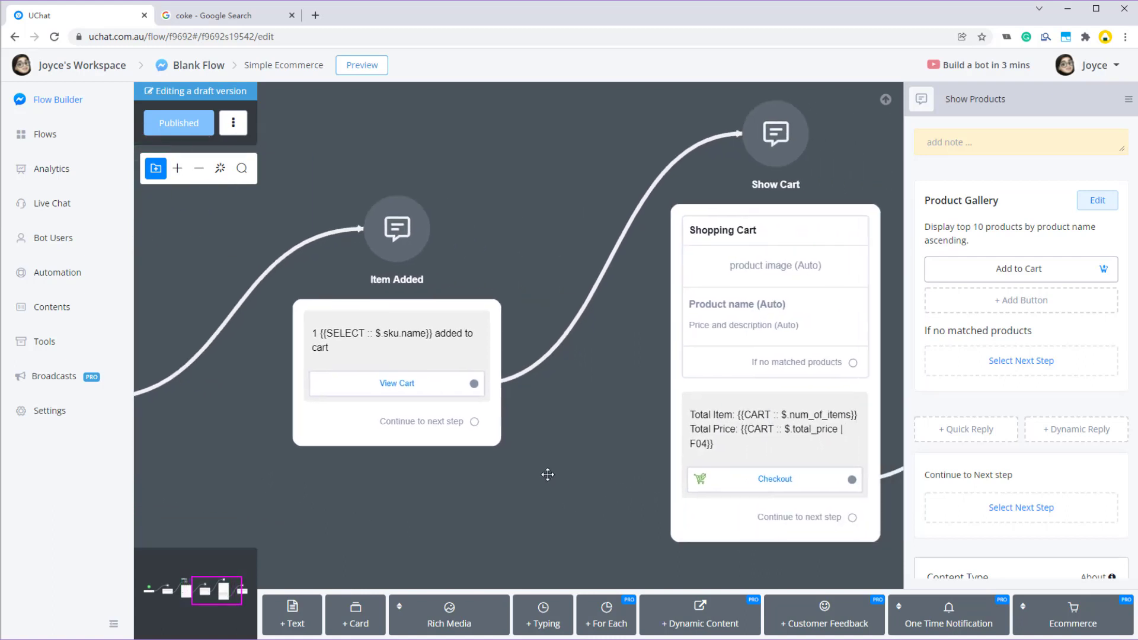
left_click(526, 180)
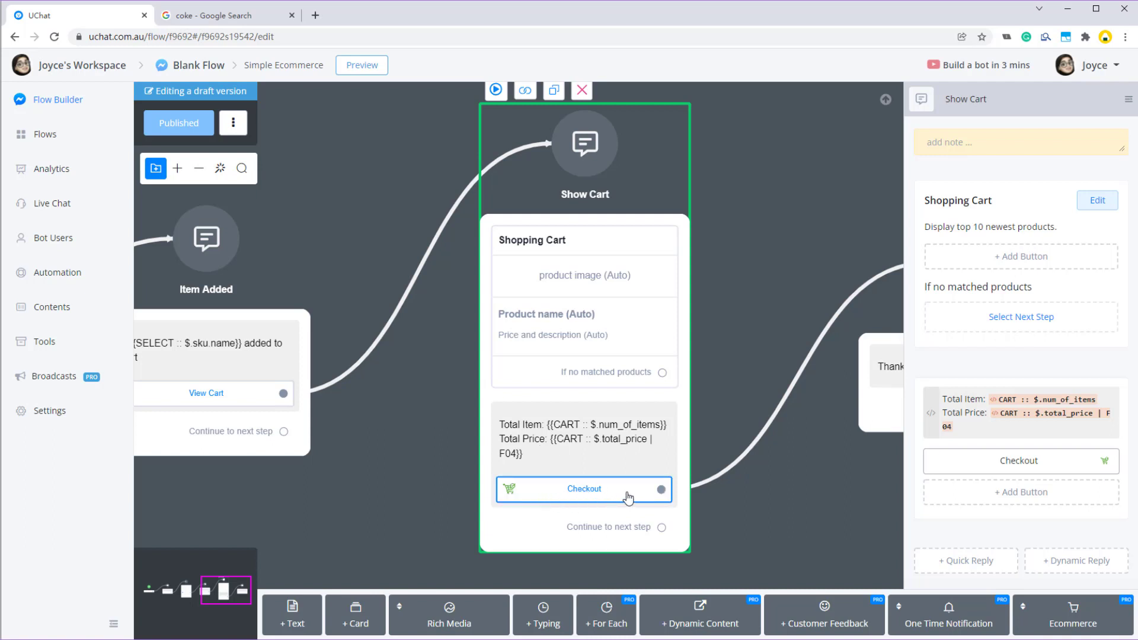
left_click_drag(799, 510, 492, 504)
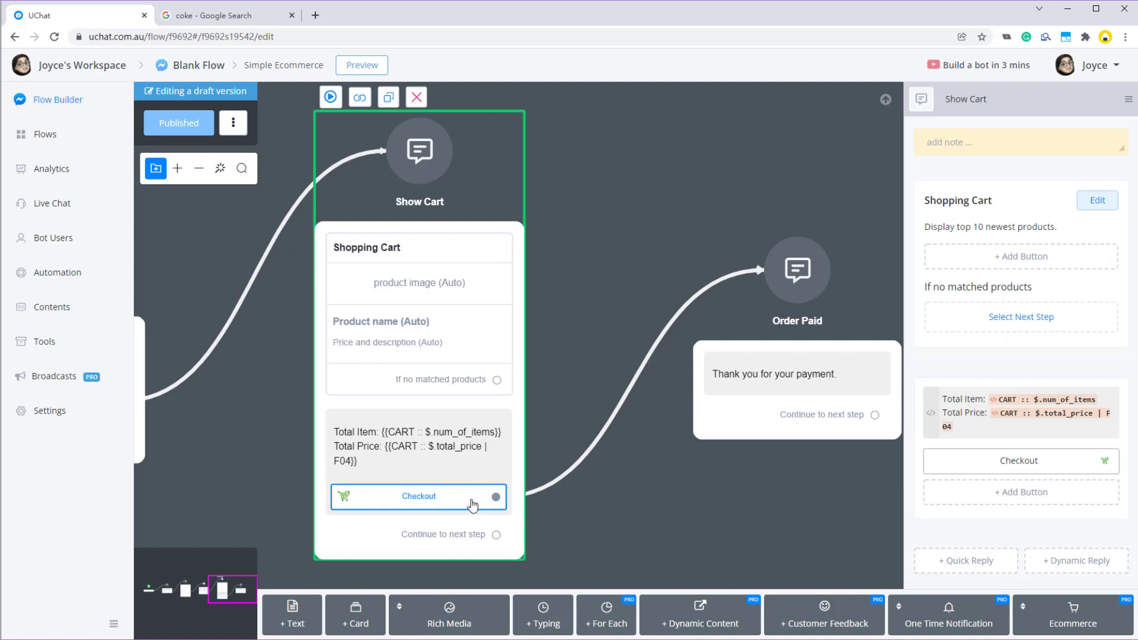
mouse_move(562, 481)
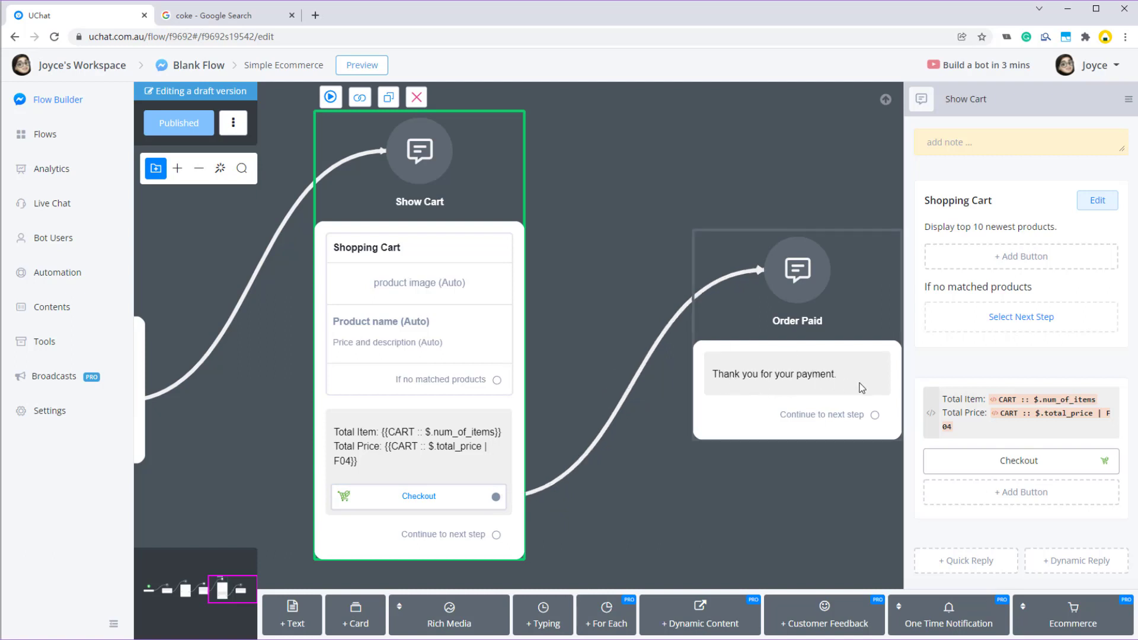
scroll(801, 428, "down", 4)
left_click(885, 99)
left_click_drag(699, 574, 961, 568)
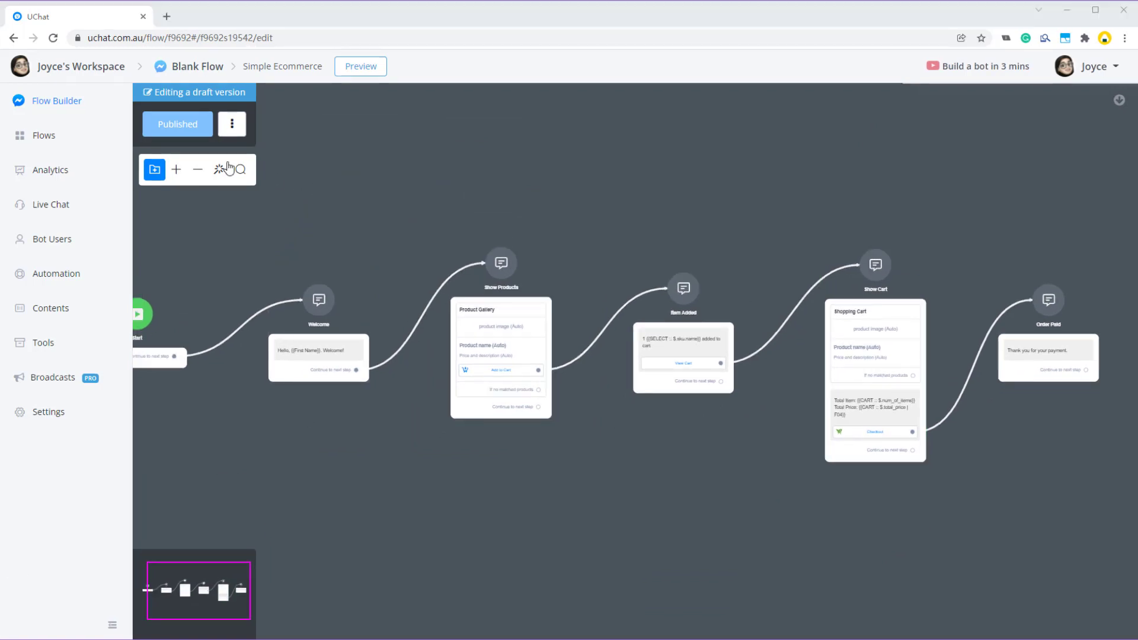
- Return to the root folder of the bot's flows and open the Main Flow
left_click(36, 137)
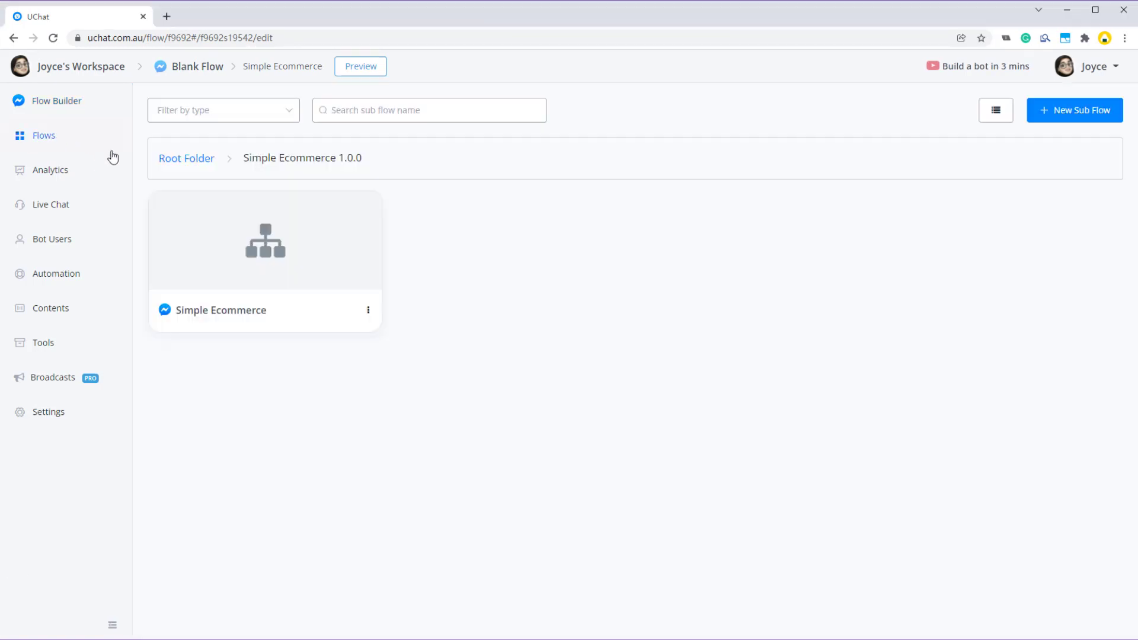
left_click(188, 161)
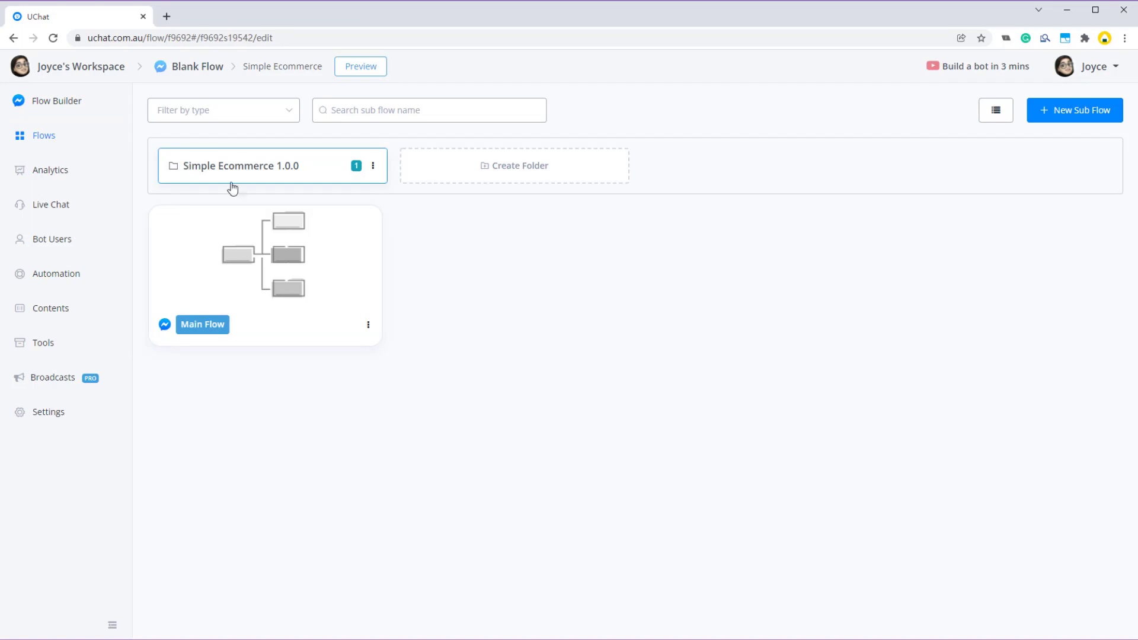
left_click(276, 281)
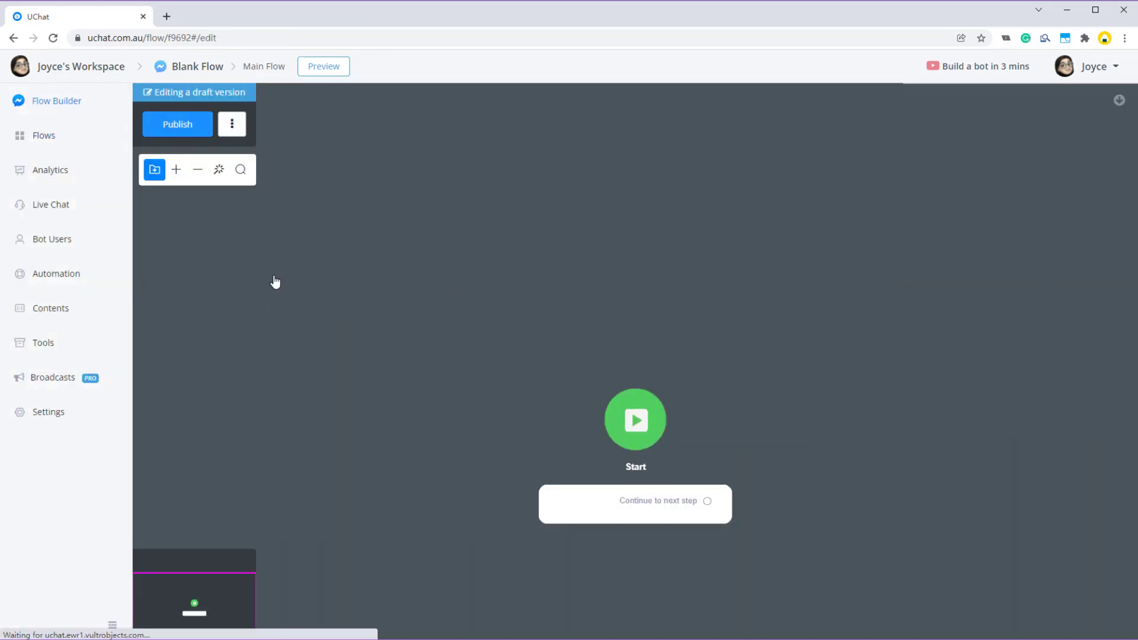
- Add a Goto step to the Main Flow and point it to the Simple Ecommerce sub flow
right_click(790, 291)
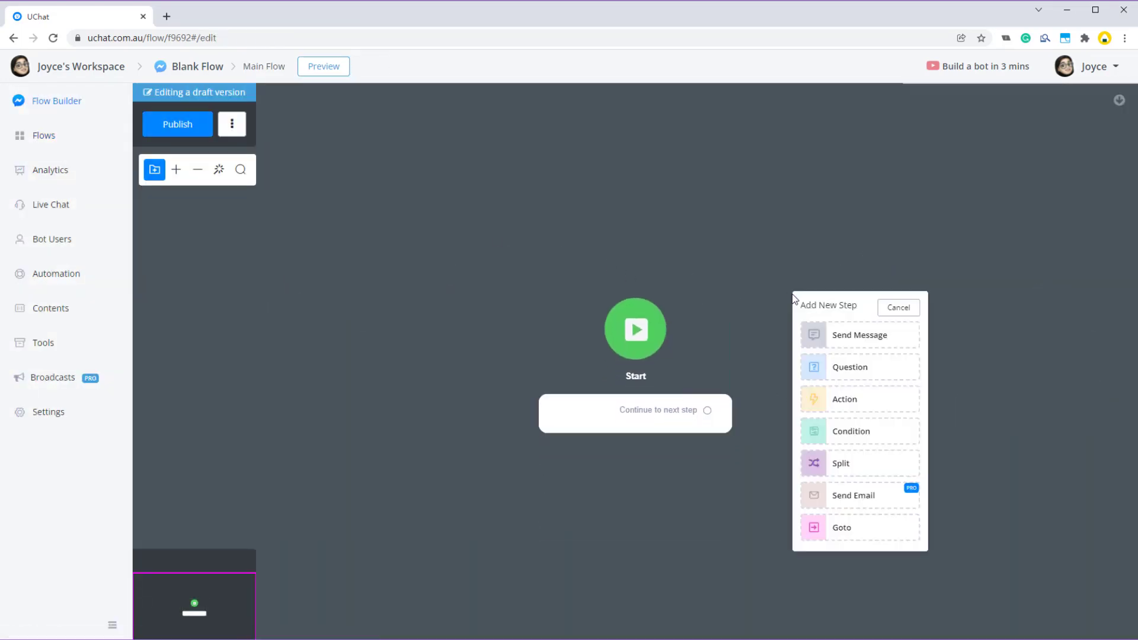
left_click(862, 533)
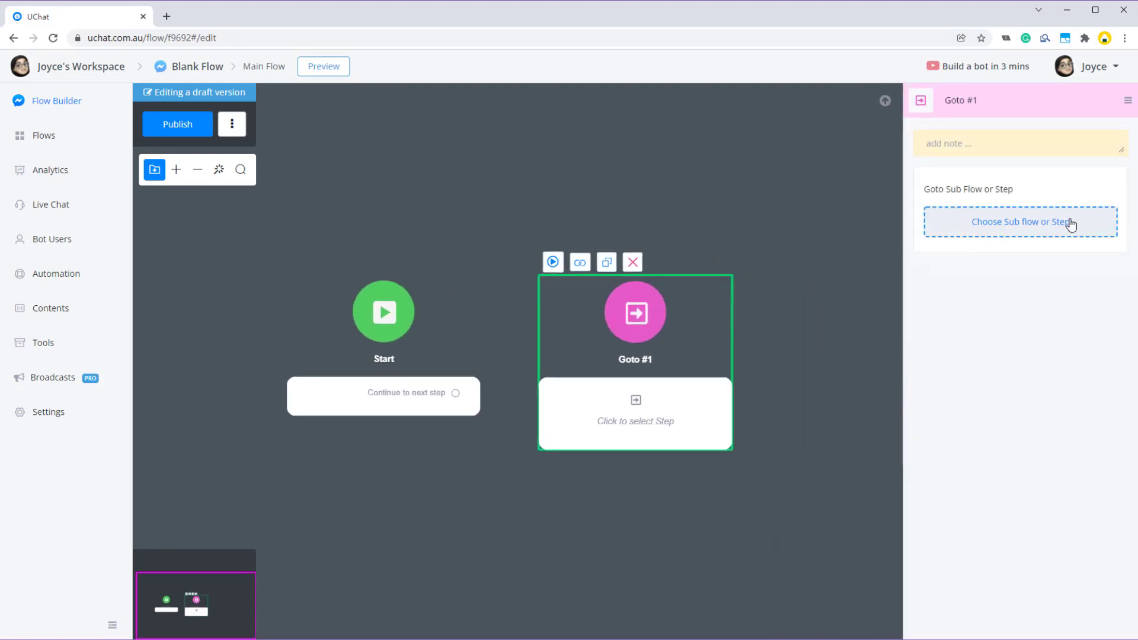
left_click(1032, 224)
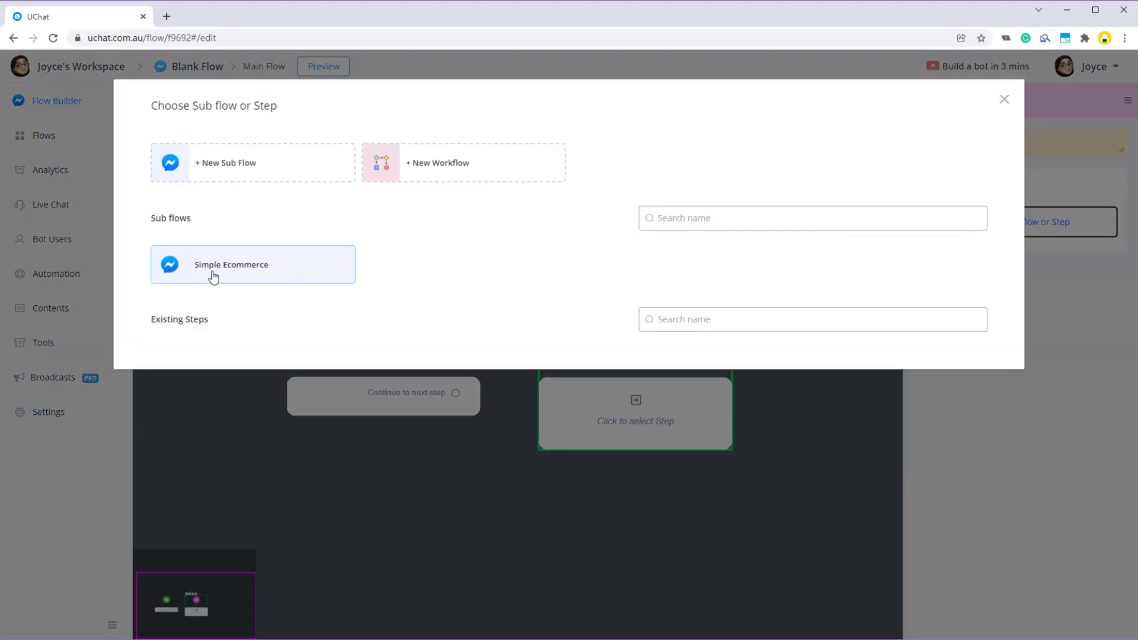
left_click(268, 266)
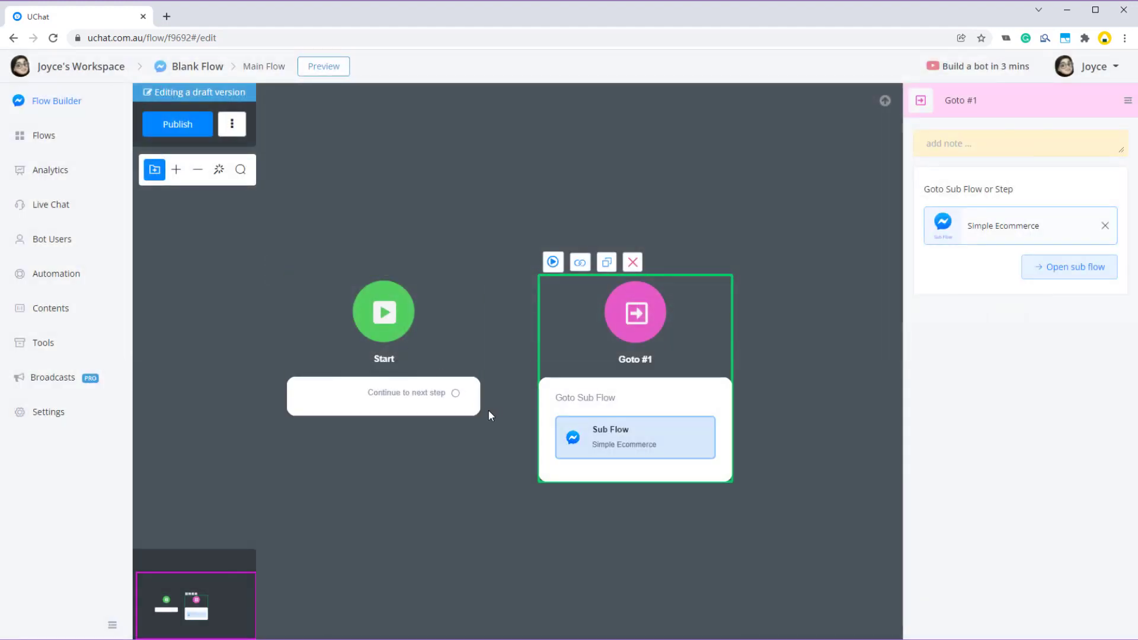
- Connect the Start step to the Goto step and publish the Main Flow
left_click_drag(455, 393, 637, 317)
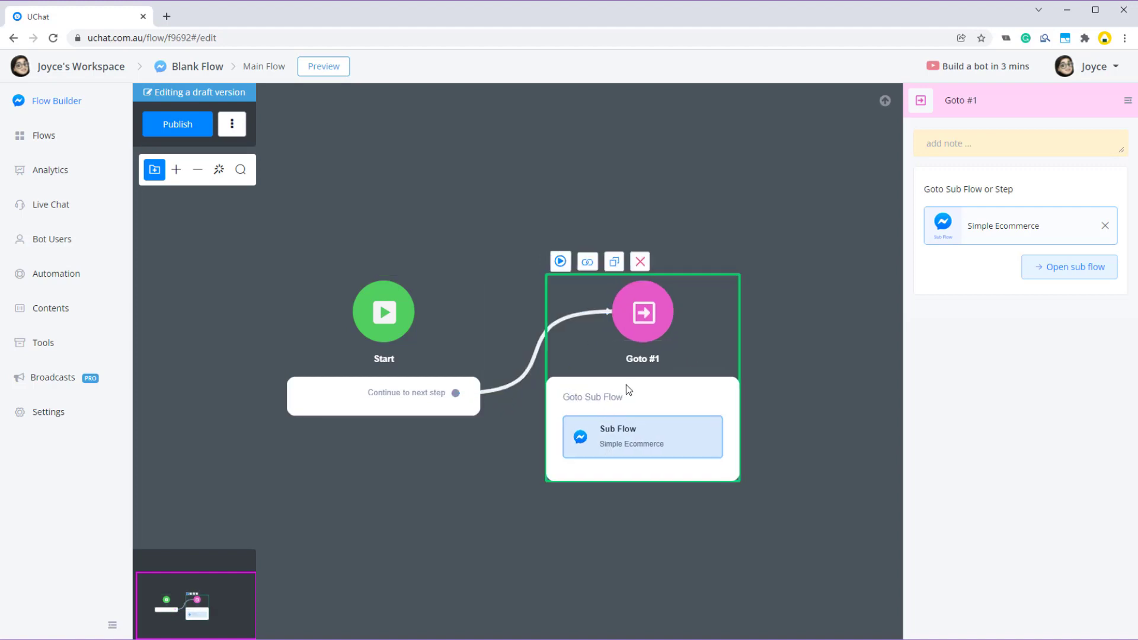
left_click(195, 129)
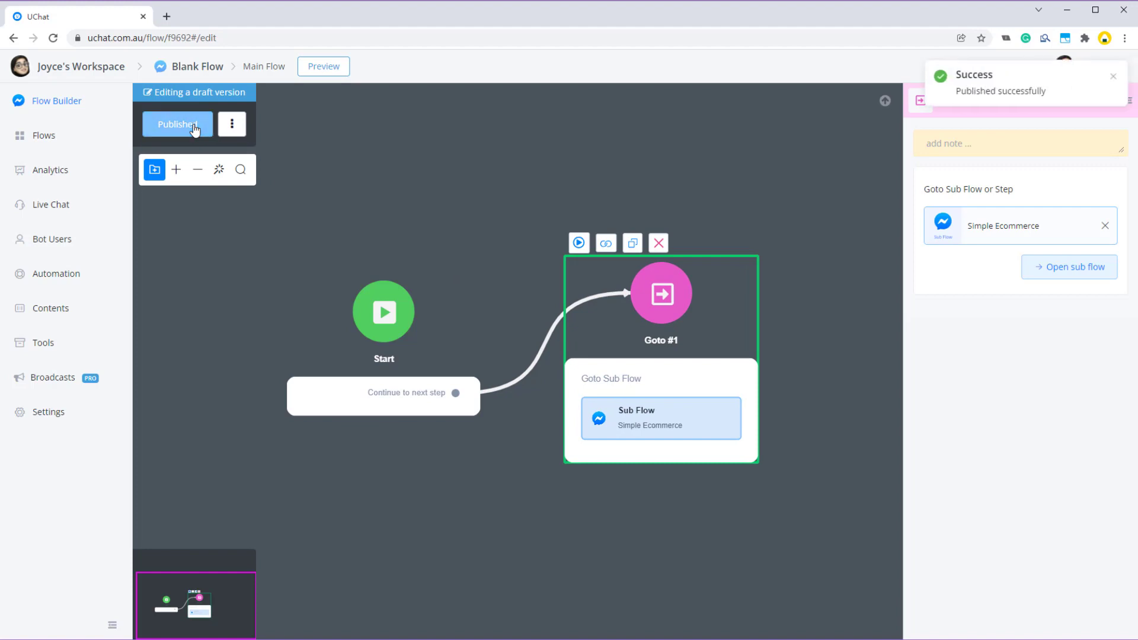
- Examine the preview options of the Main Flow and leave them
left_click(320, 68)
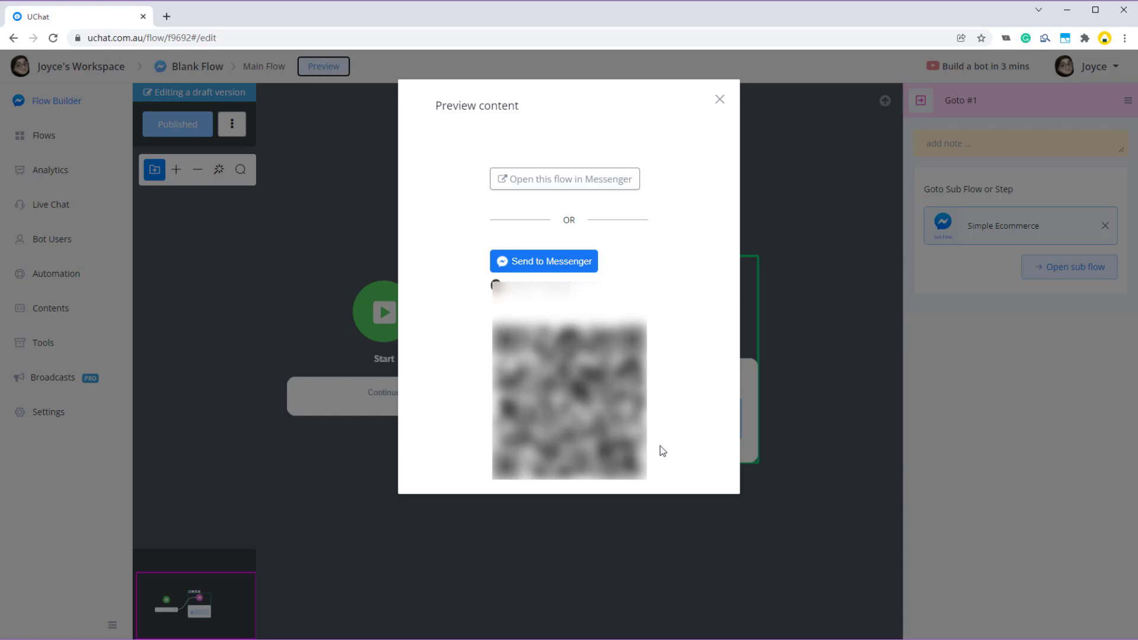
left_click(719, 100)
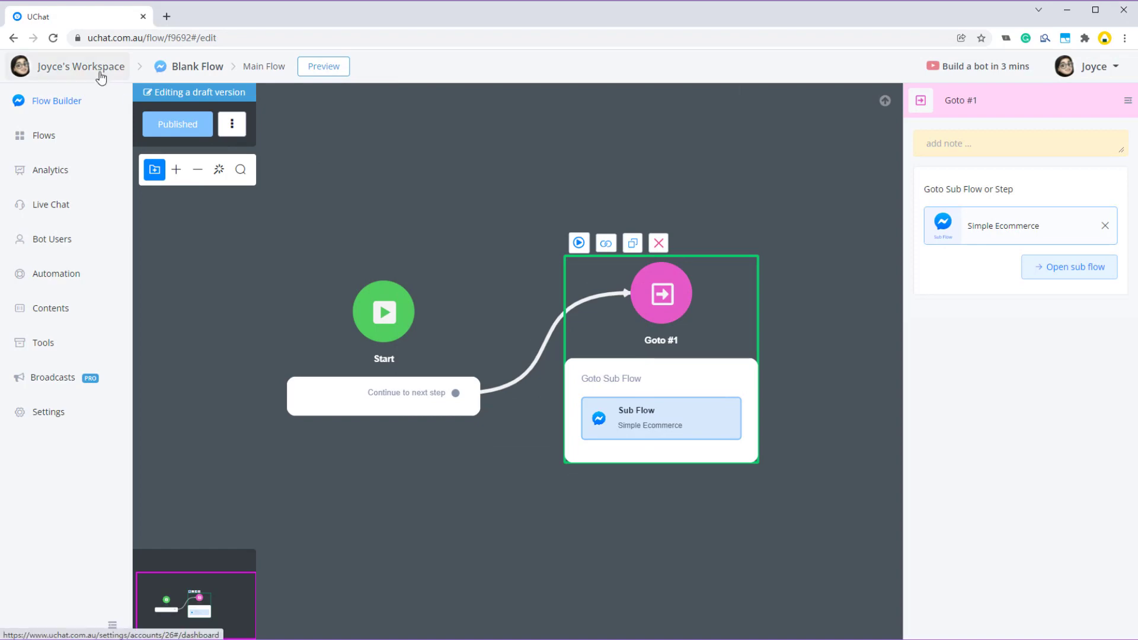
- Leave the Blank Flow bot and switch to the Demo Account workspace
left_click(99, 74)
mouse_move(101, 83)
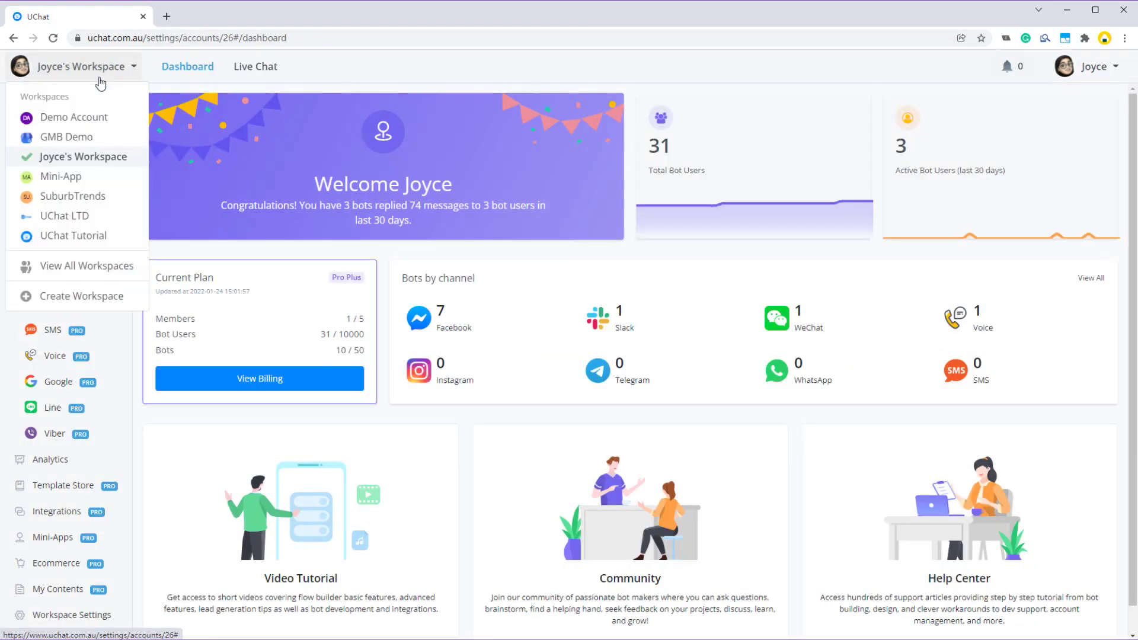
left_click(115, 138)
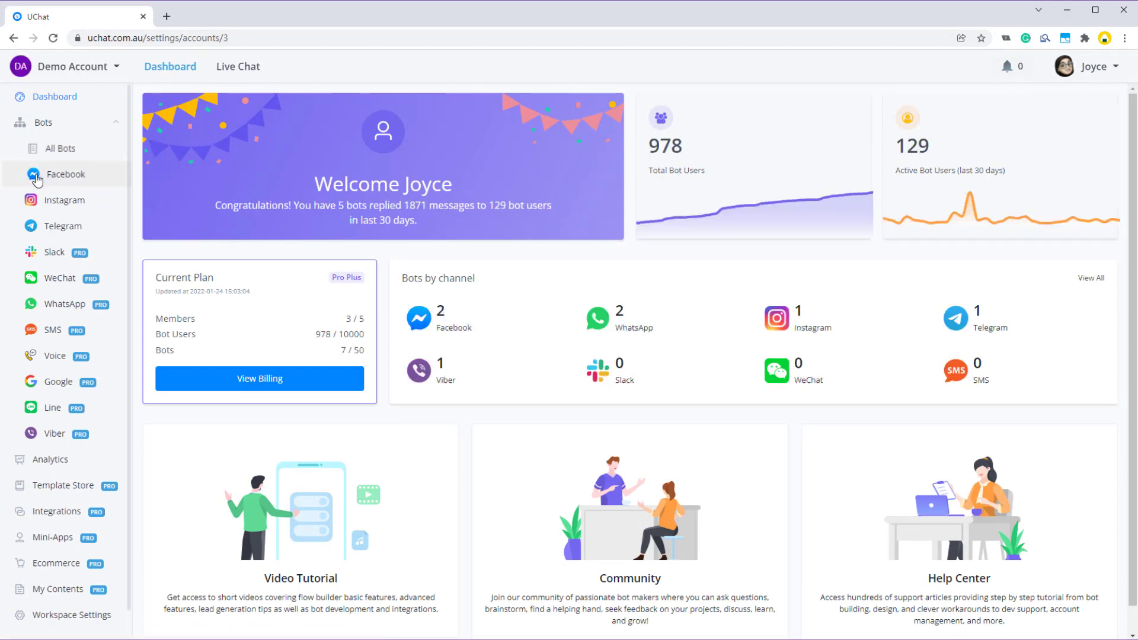
- Look up the workspace's Instagram bot, open the message chat of its UChat Instagram account and close that page
left_click(71, 204)
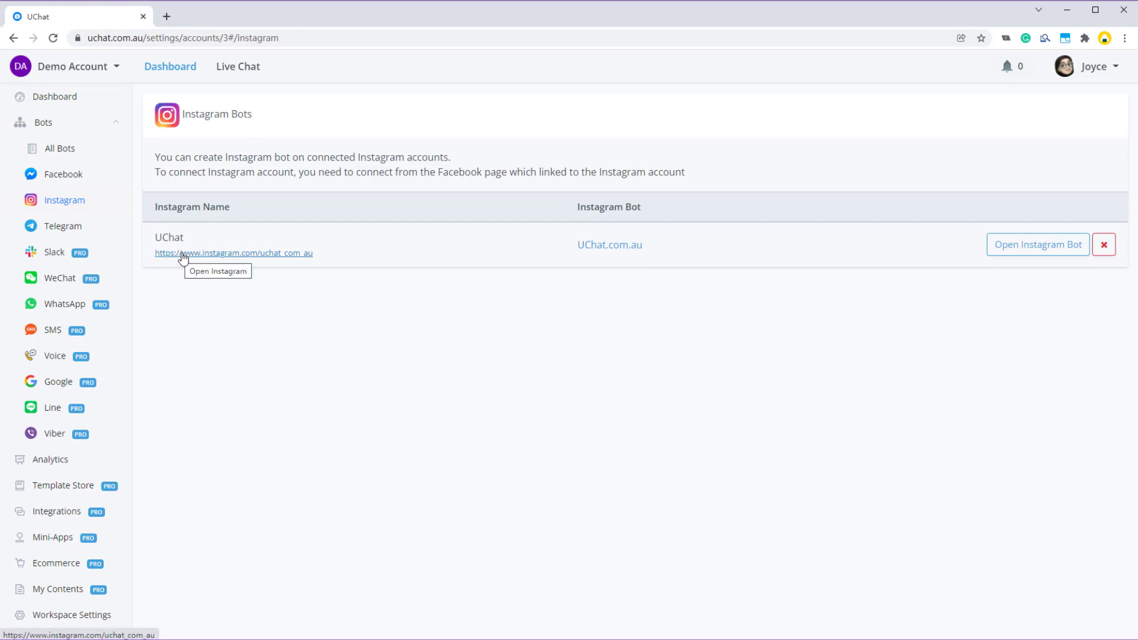
left_click(205, 254)
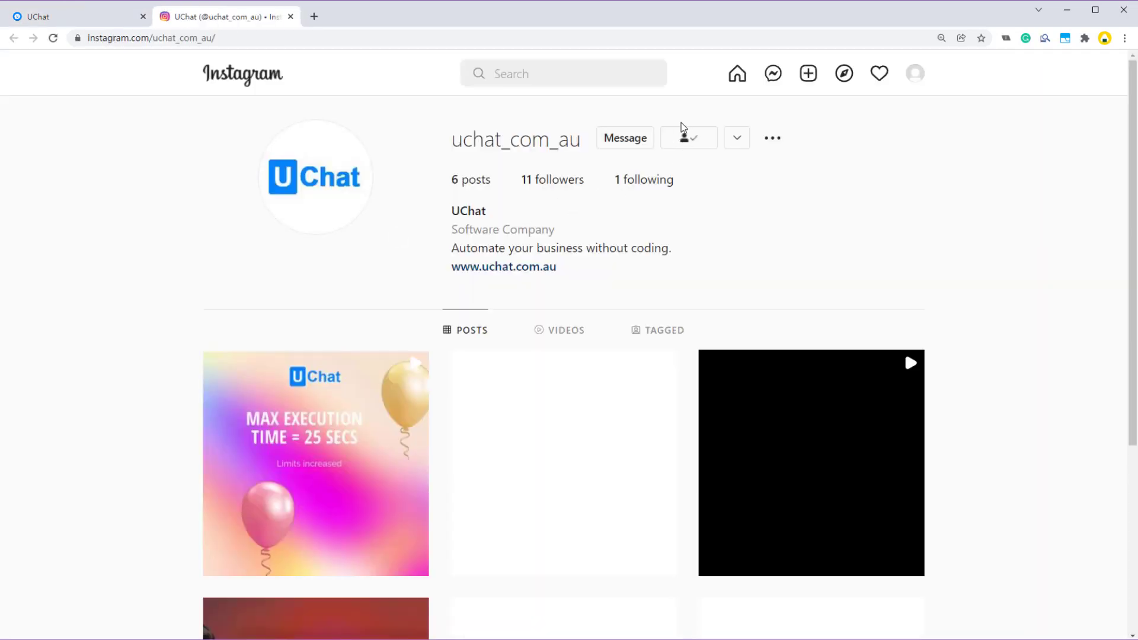
left_click(627, 142)
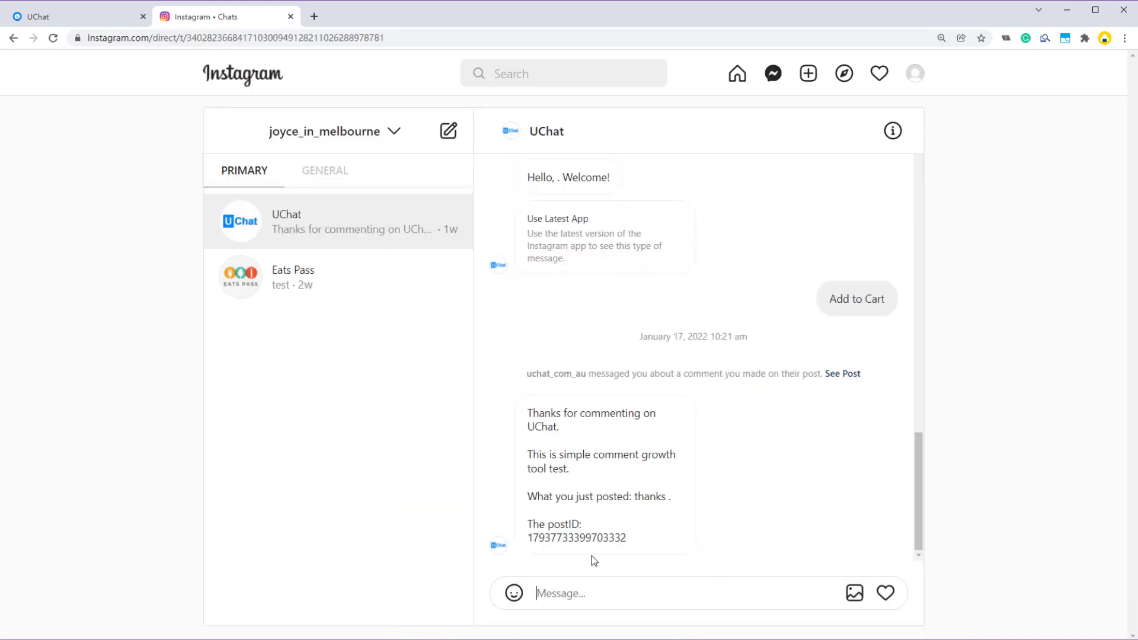
left_click(290, 16)
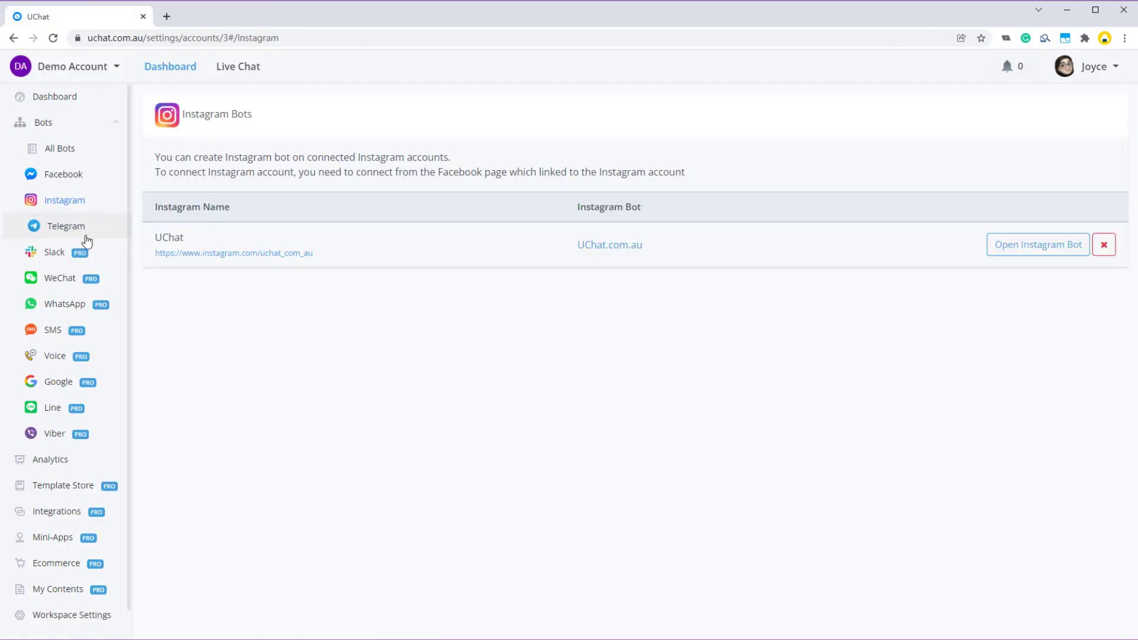
- Switch to the GMB Demo workspace and open its list of SMS bots
left_click(52, 330)
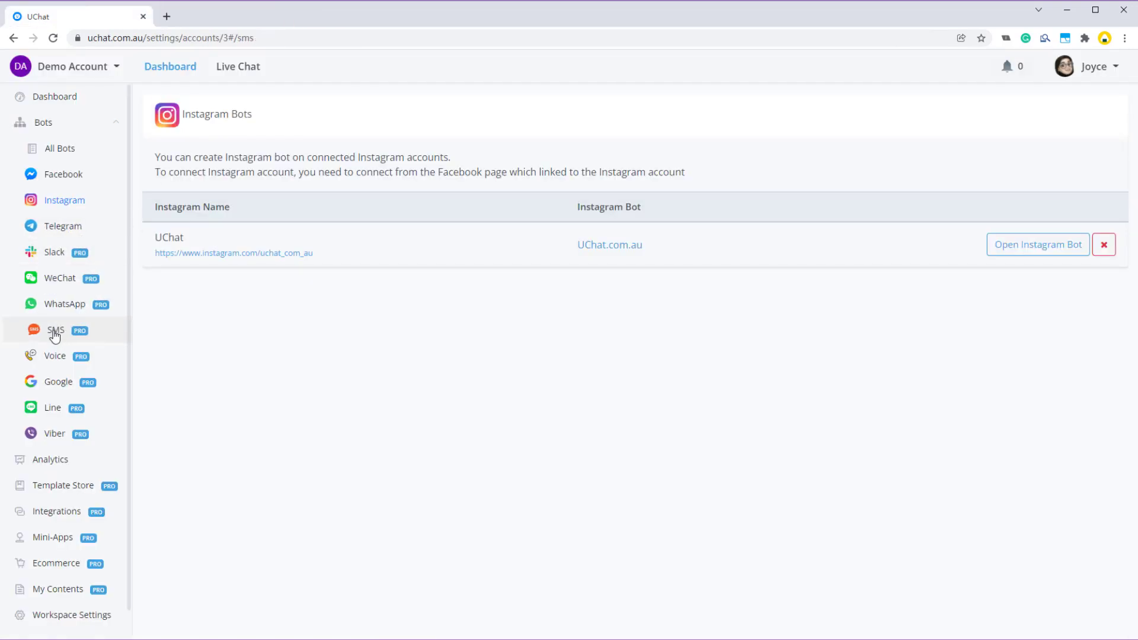
left_click(103, 67)
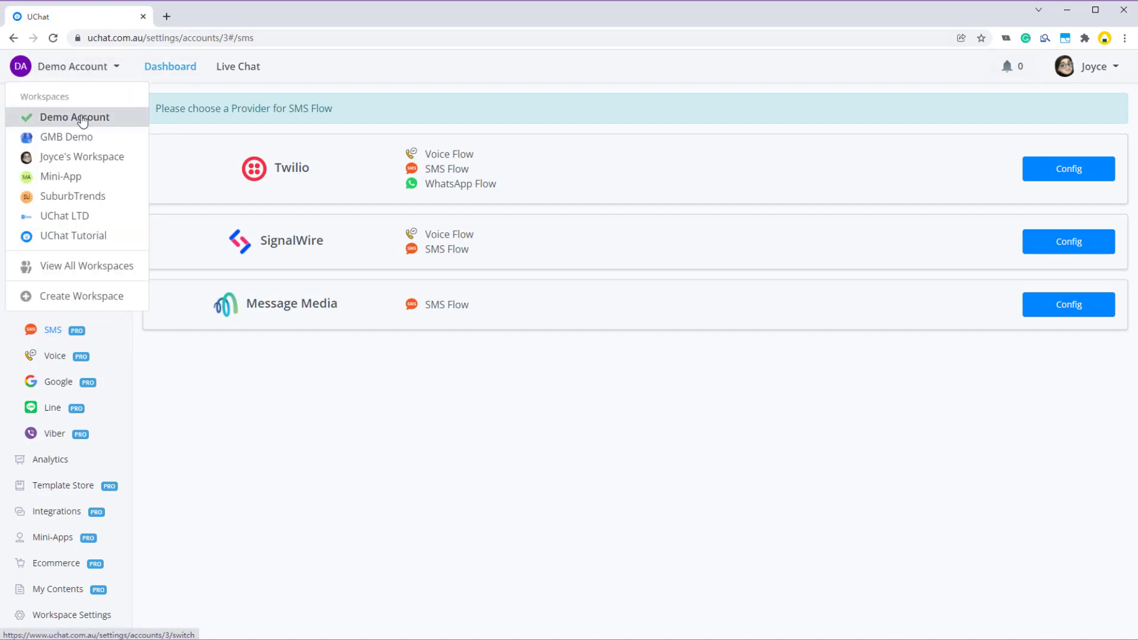
left_click(80, 135)
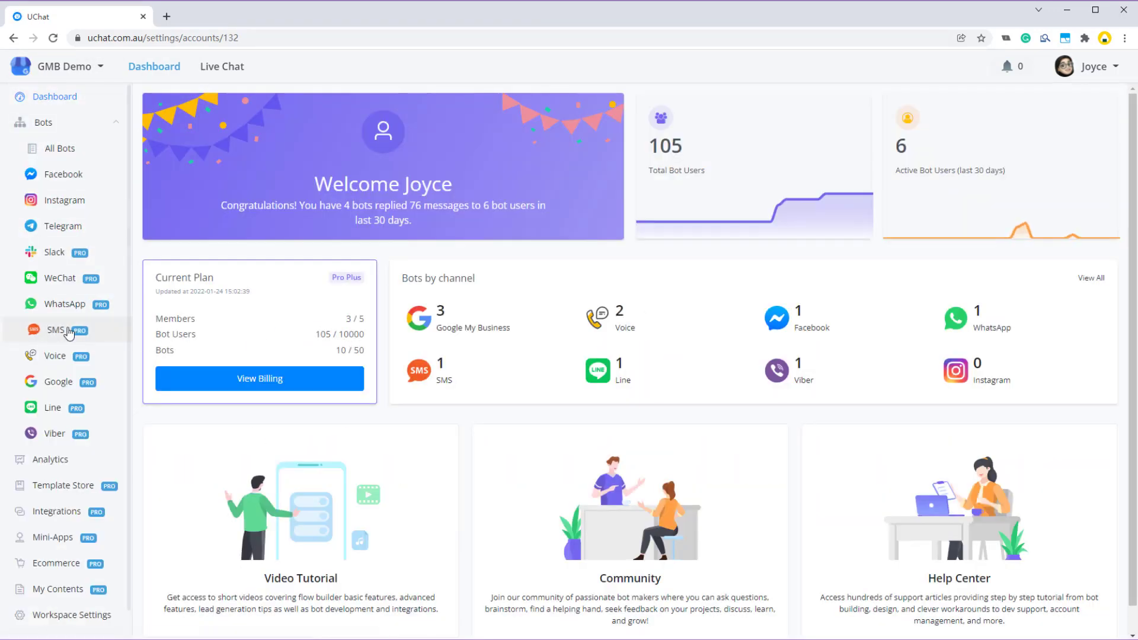
left_click(53, 329)
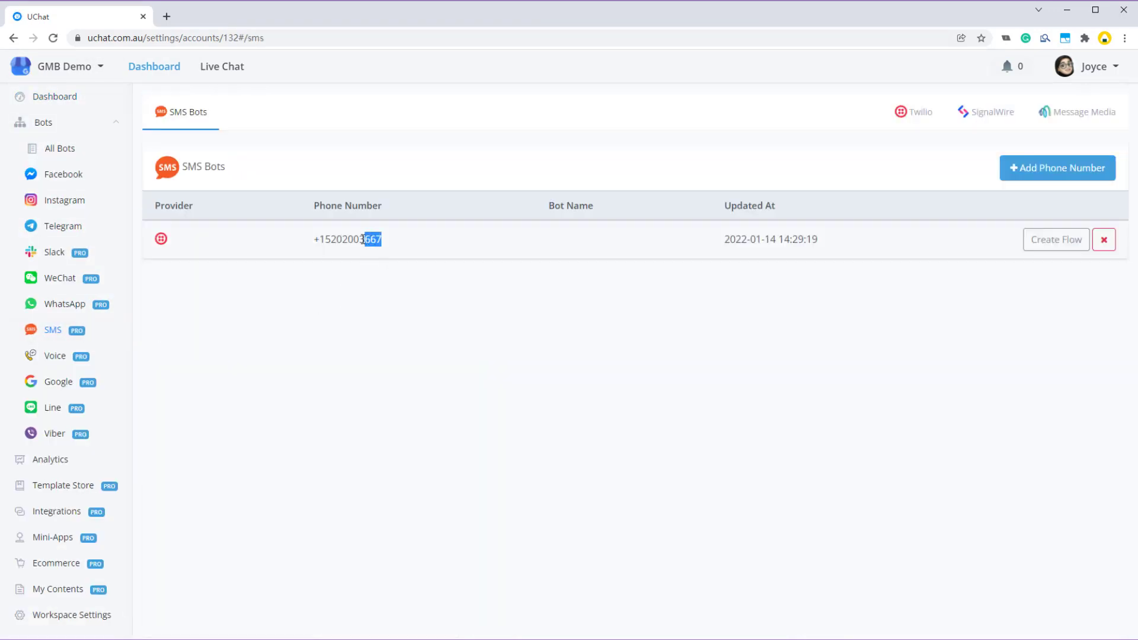
- Examine the phone numbers that can be used to test the SMS and Voice bots
left_click_drag(363, 239, 317, 235)
left_click(76, 355)
left_click_drag(394, 244, 336, 243)
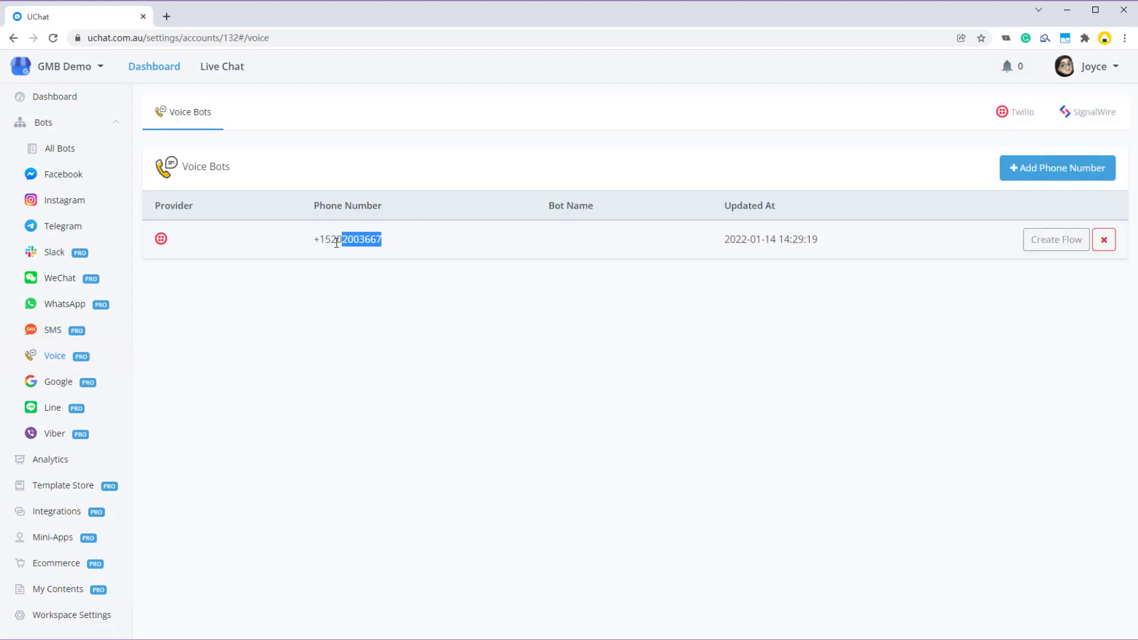
left_click(340, 251)
- Show the Google Maps test QR code for the UChat location and view the Line and Viber bots
left_click(67, 389)
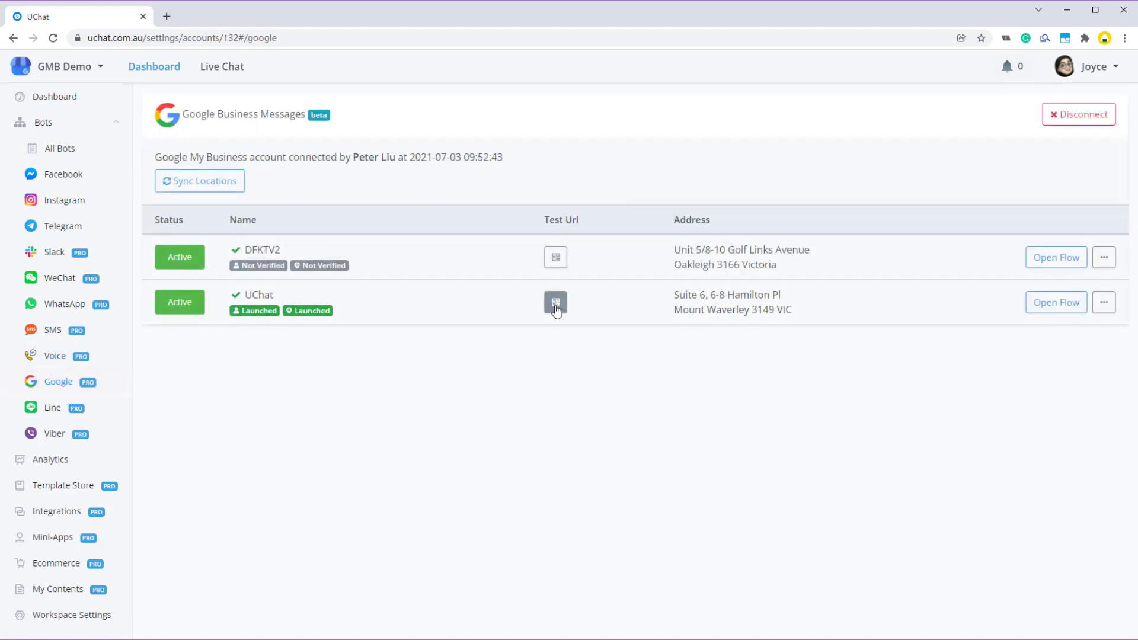
left_click(554, 313)
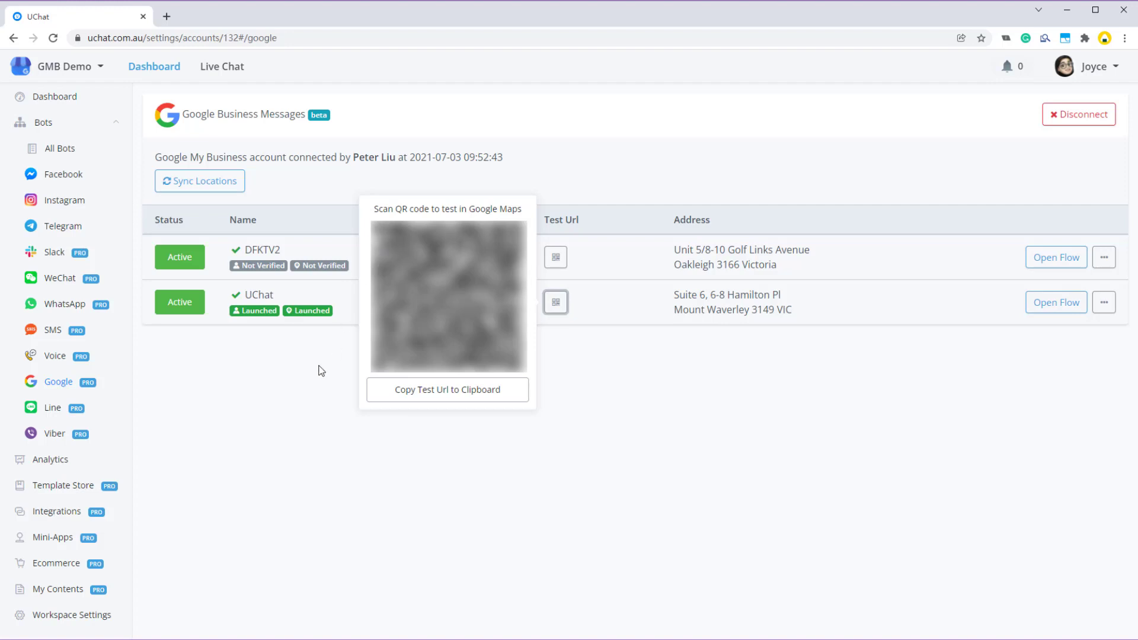
left_click(45, 414)
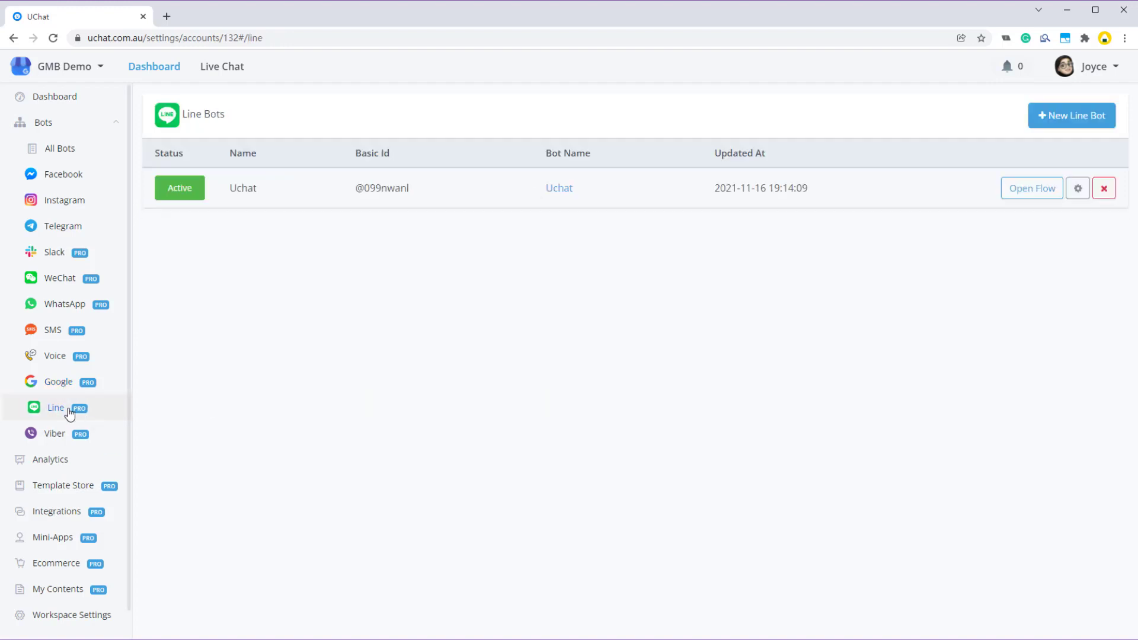
left_click(50, 438)
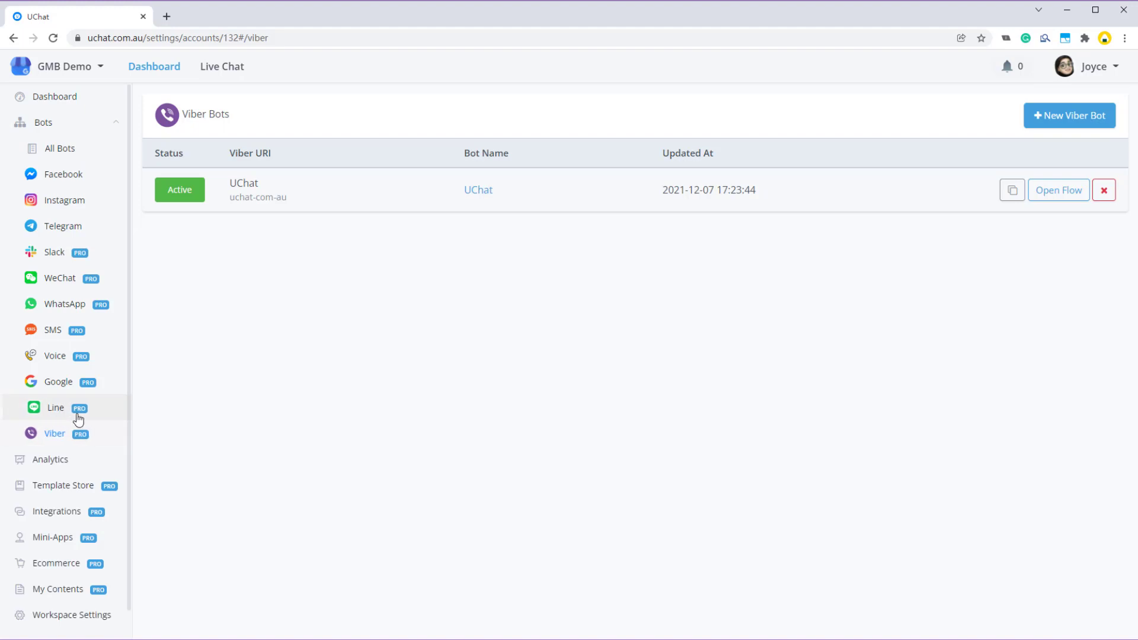
- Return to the personal workspace and open the Blank Flow bot from its connected Facebook pages
left_click(75, 69)
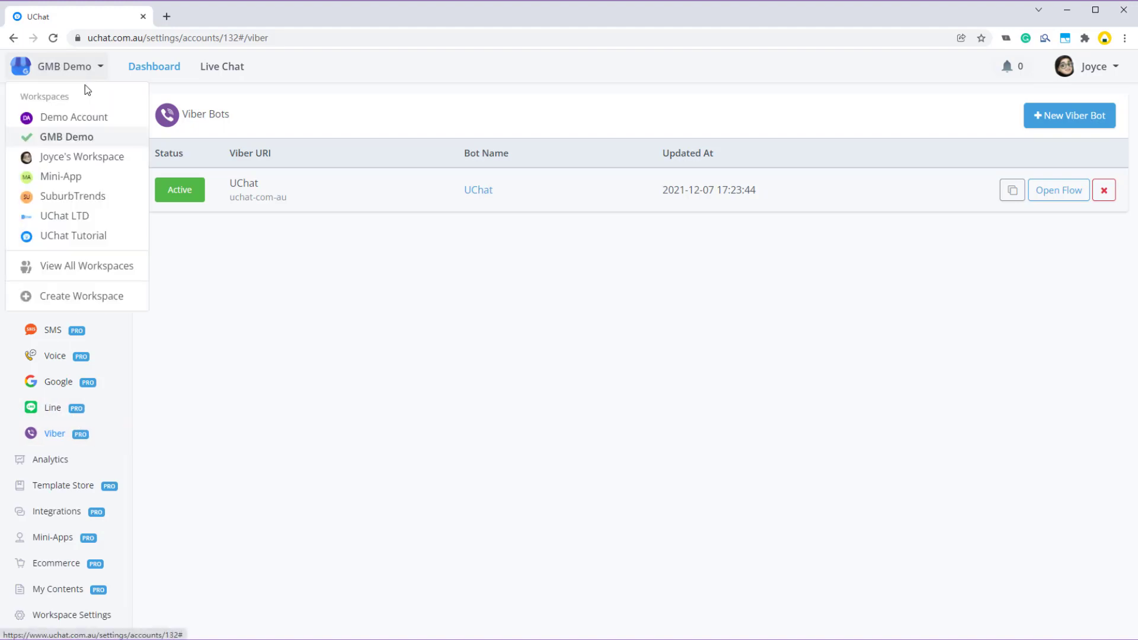
left_click(98, 157)
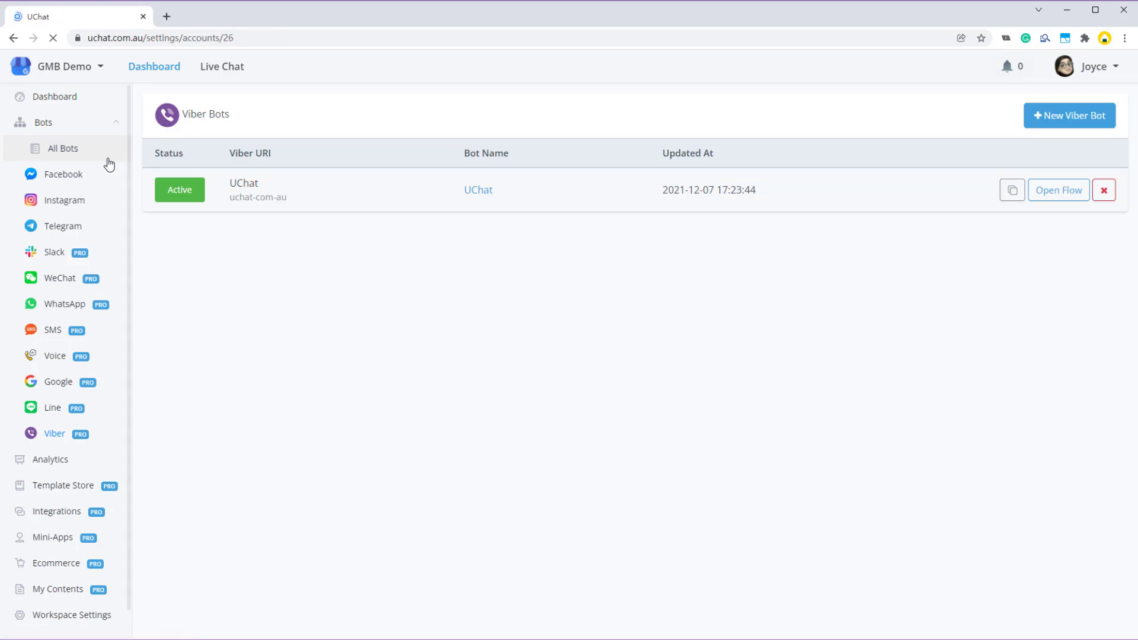
left_click(79, 177)
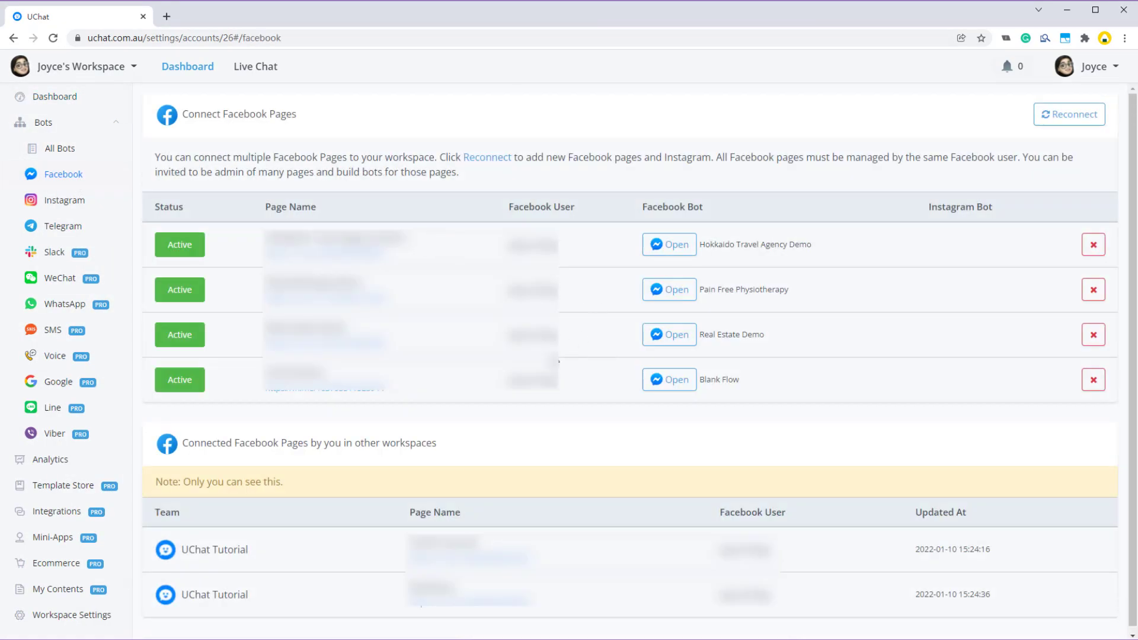
left_click(670, 379)
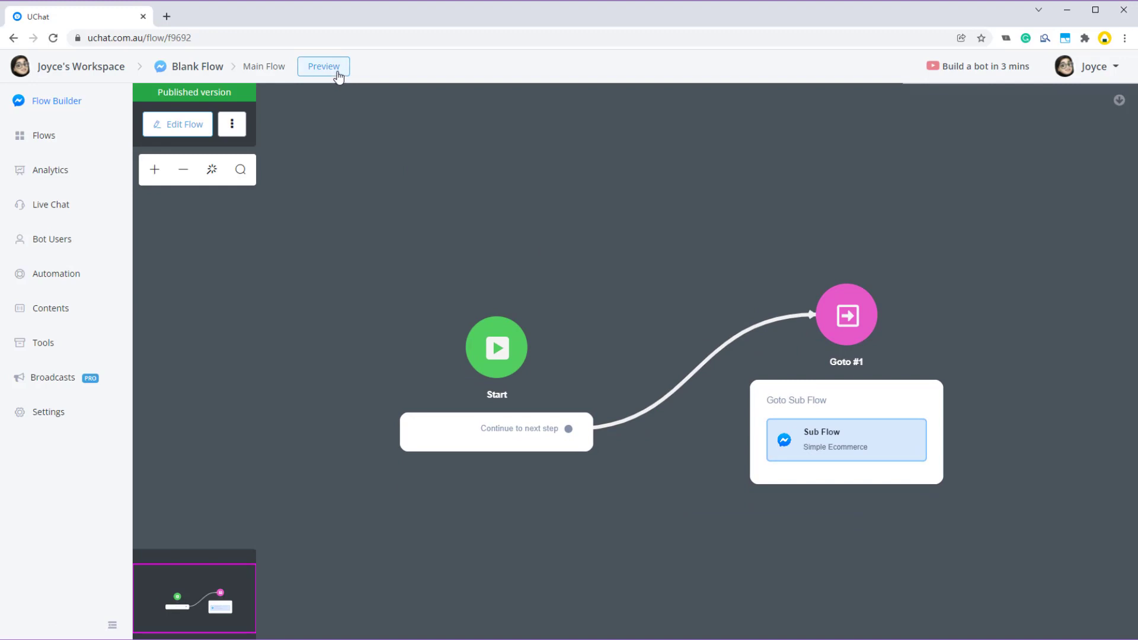
- Preview the Main Flow in Messenger and start the conversation with UChat Demo
left_click(338, 77)
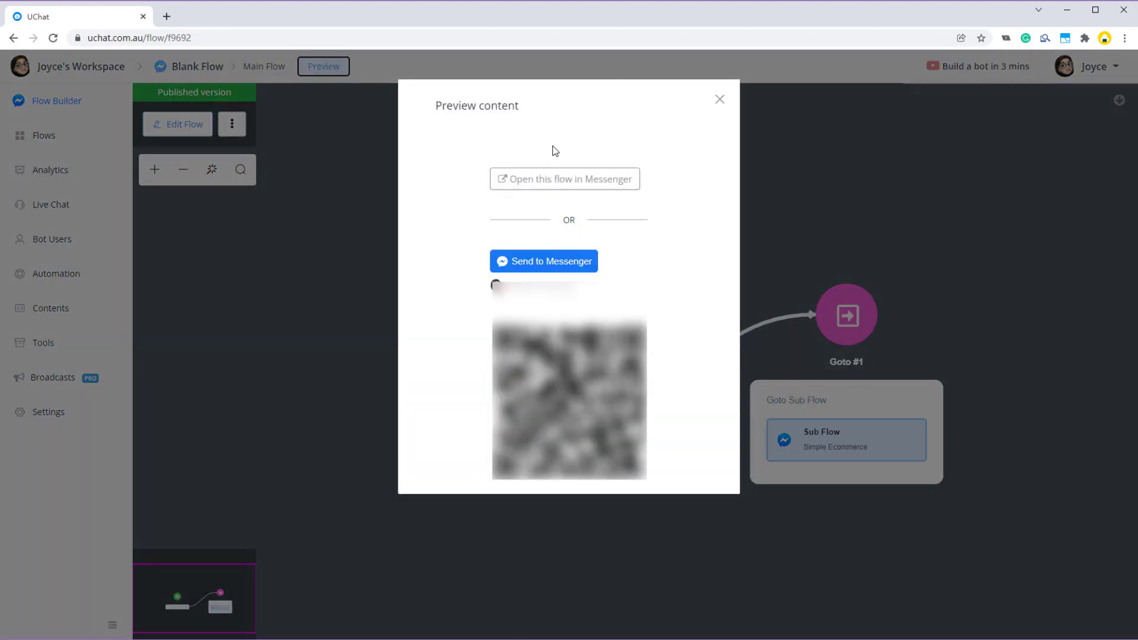
left_click(577, 185)
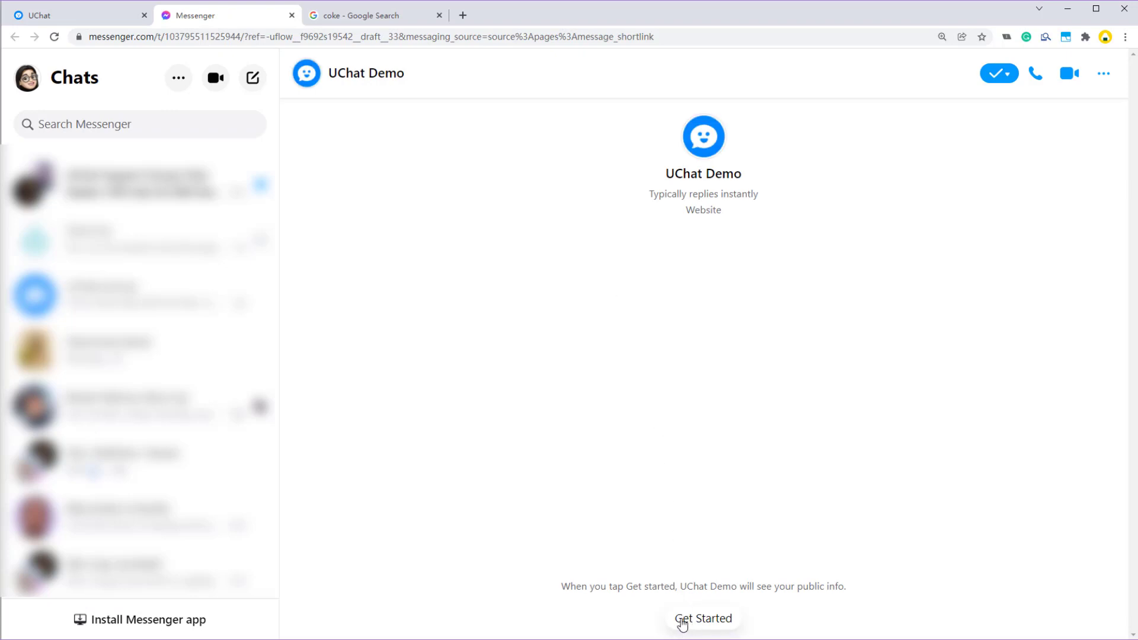
left_click(705, 620)
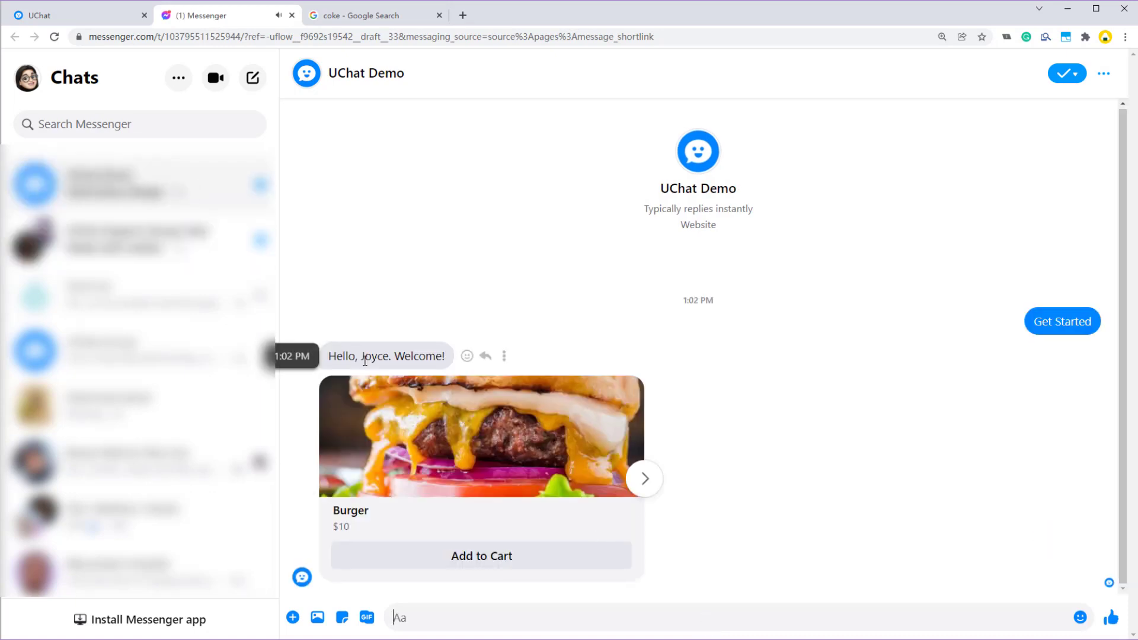
- Browse the product carousel in the chat and add one Burger and one Coke to the cart
left_click(643, 479)
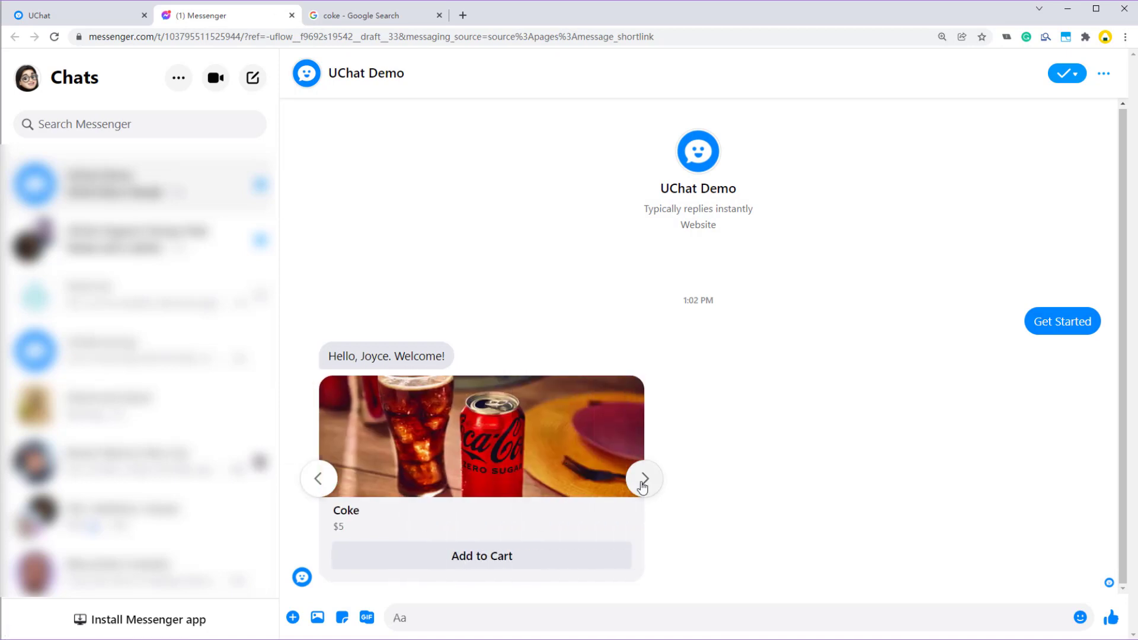
left_click(643, 481)
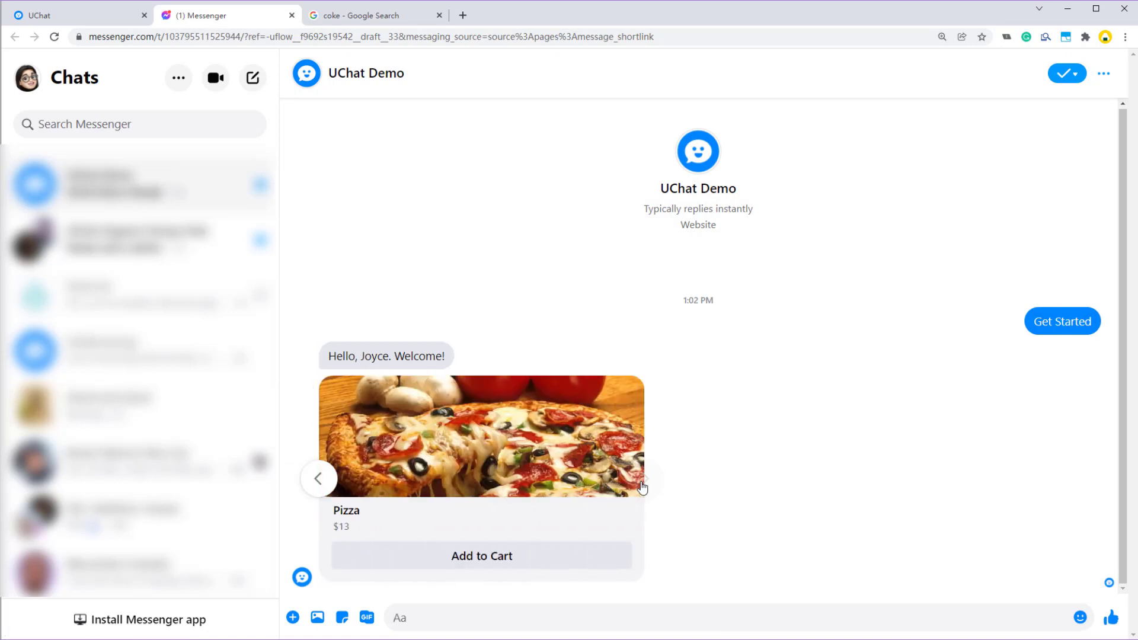
left_click(320, 479)
left_click(320, 479)
left_click(473, 556)
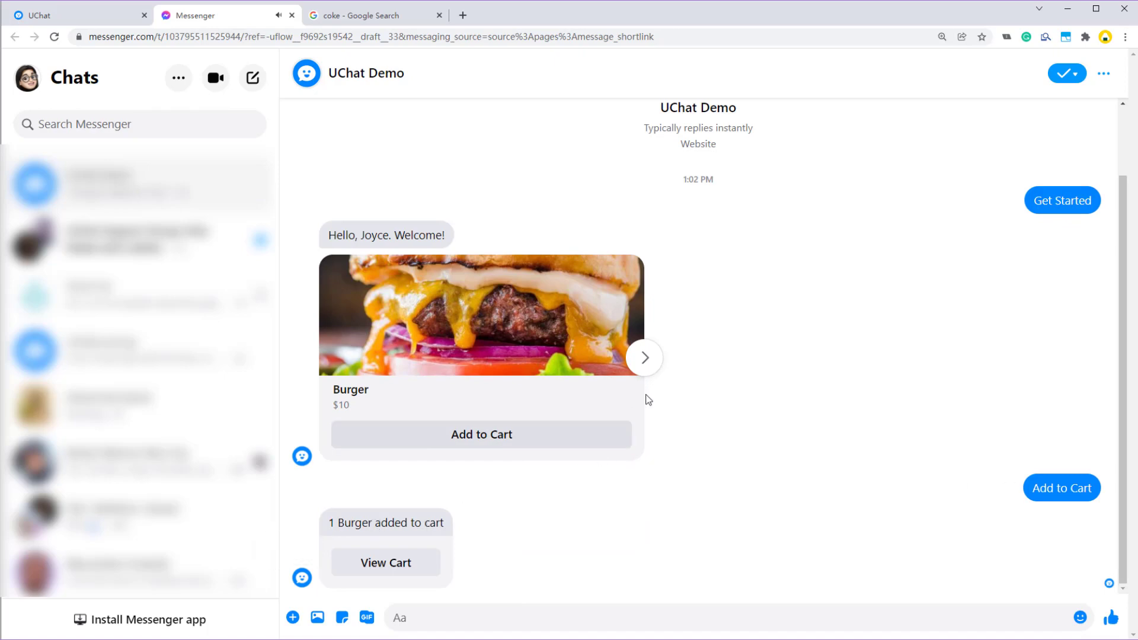
left_click(645, 359)
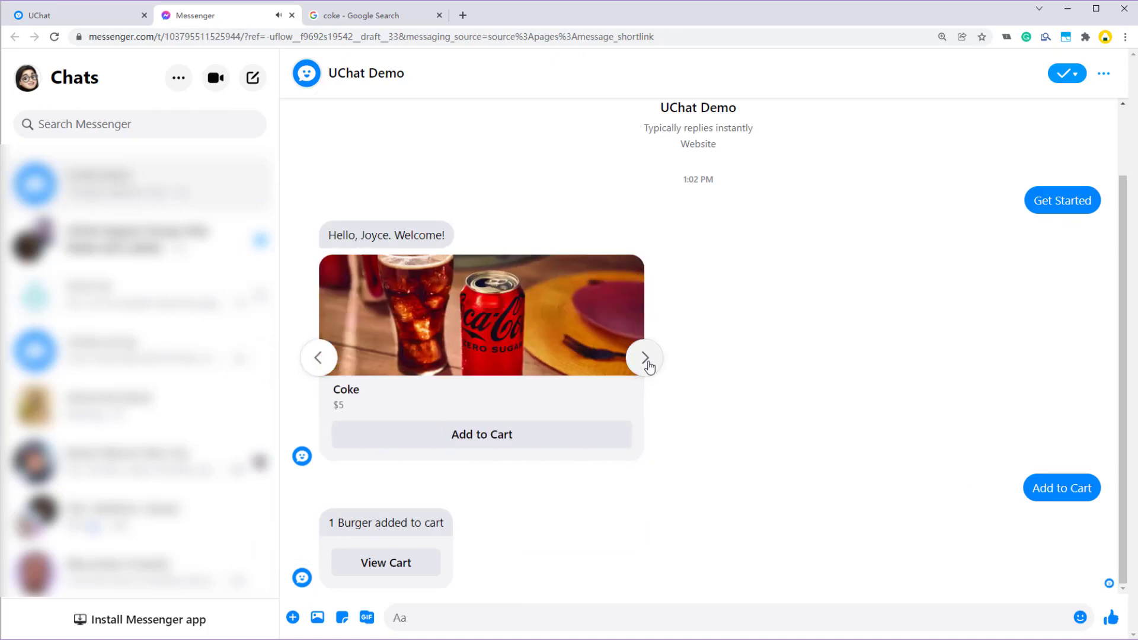
left_click(538, 444)
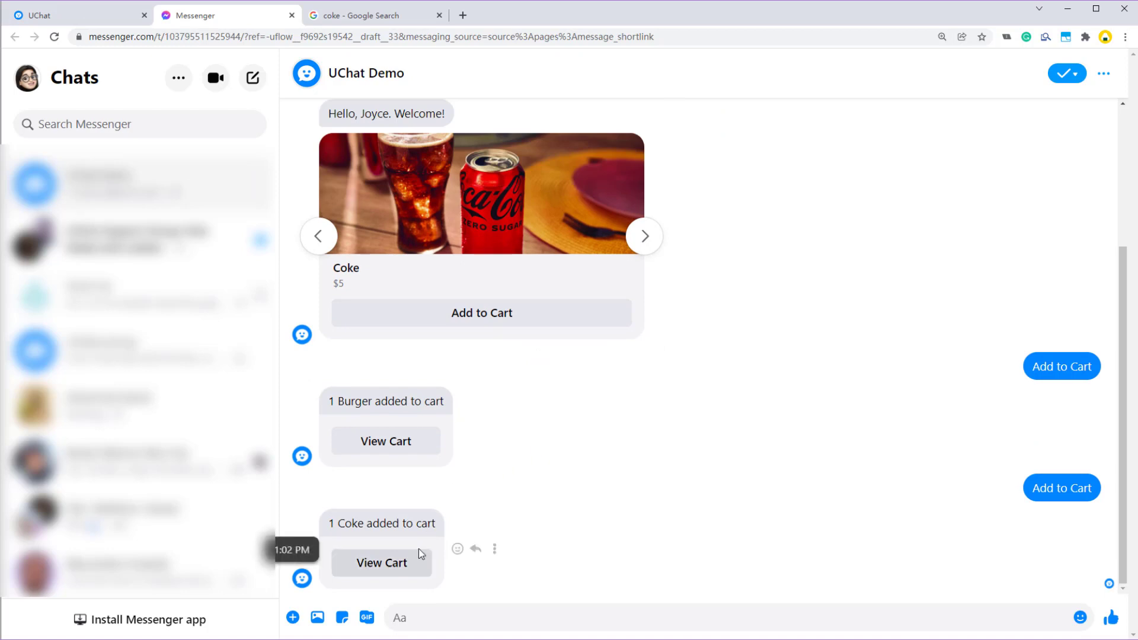
- View the cart in the chat and check its items, item count and total price
left_click(393, 562)
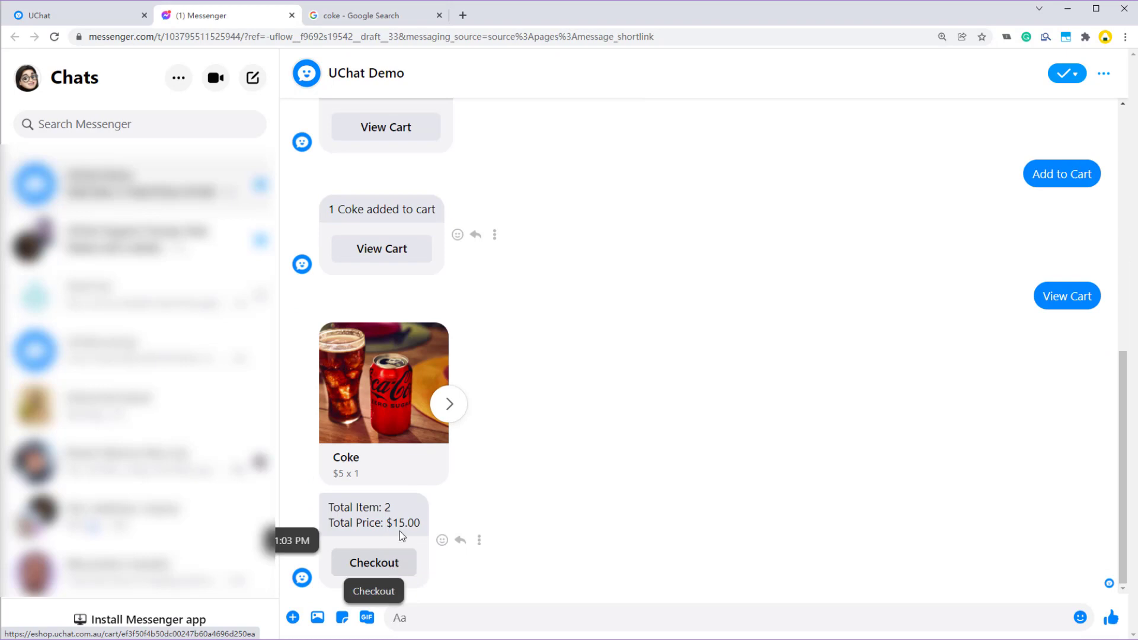
left_click(448, 403)
left_click(318, 404)
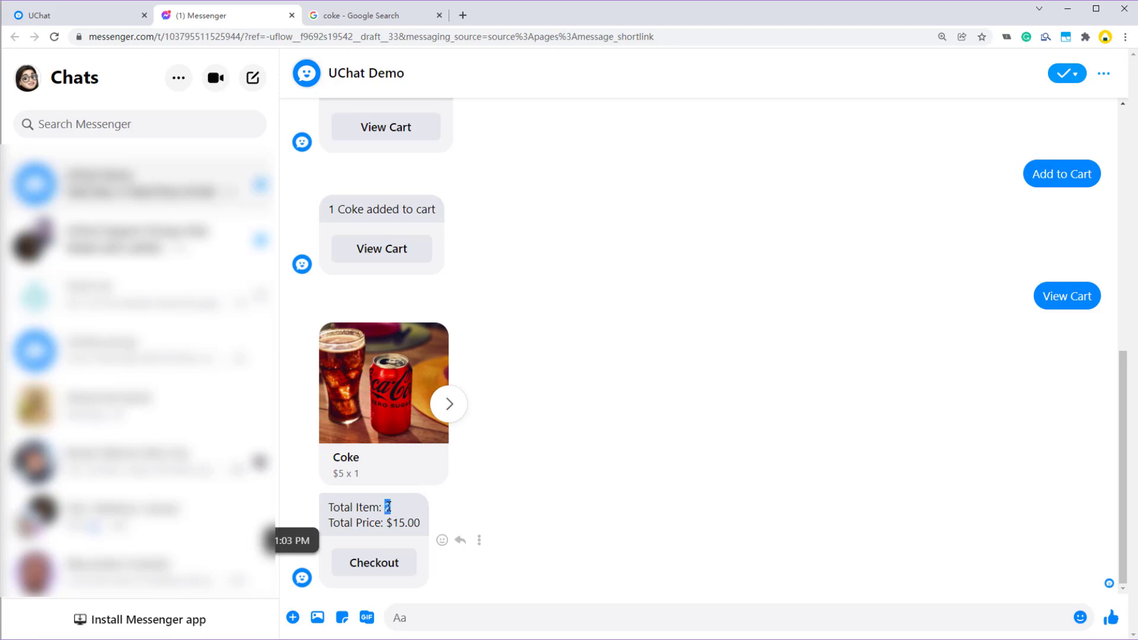
left_click(400, 524)
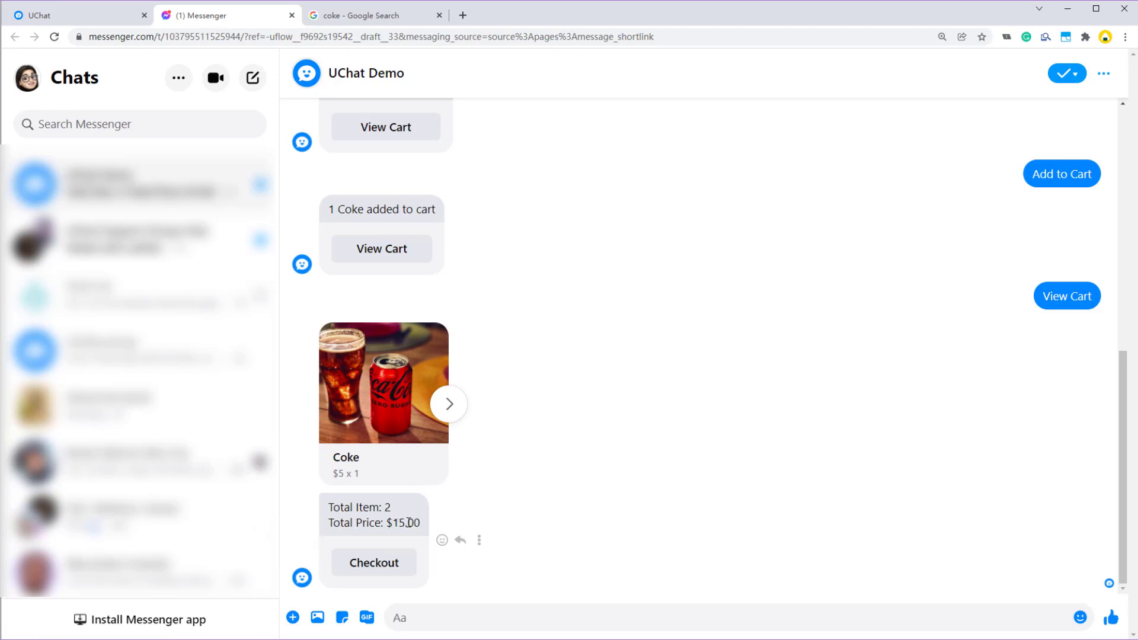
- Check out the cart, compare Delivery with Pickup, and place the order with Pickup from the store
left_click(378, 566)
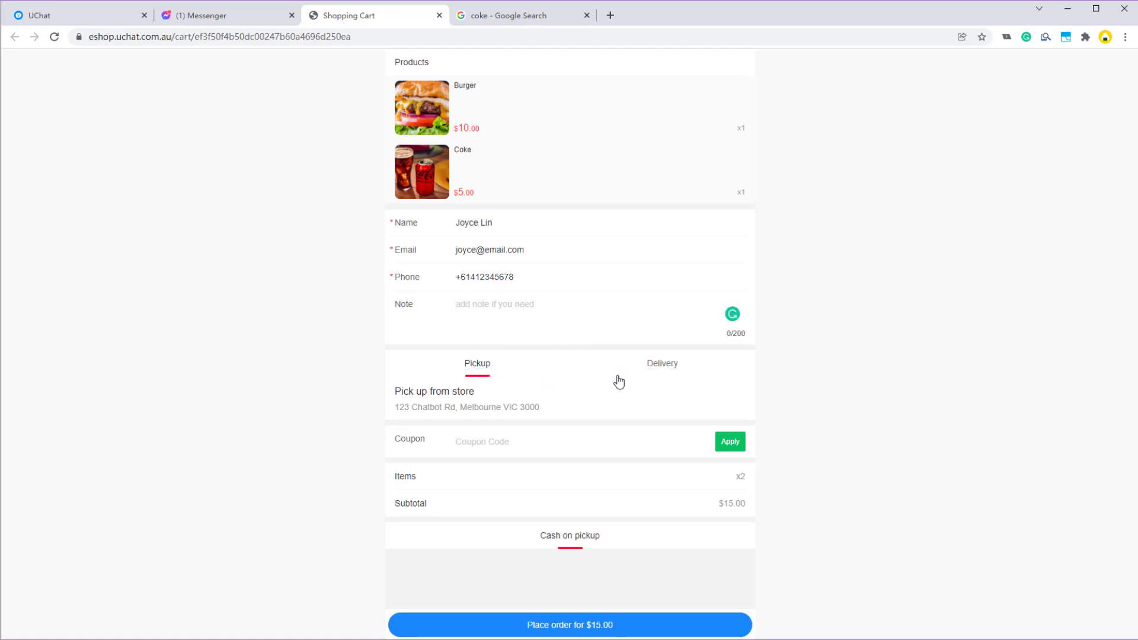
left_click(652, 367)
left_click(480, 359)
mouse_move(394, 406)
left_mouse_down()
mouse_move(526, 418)
mouse_move(551, 409)
mouse_move(392, 409)
left_mouse_up()
left_click(550, 406)
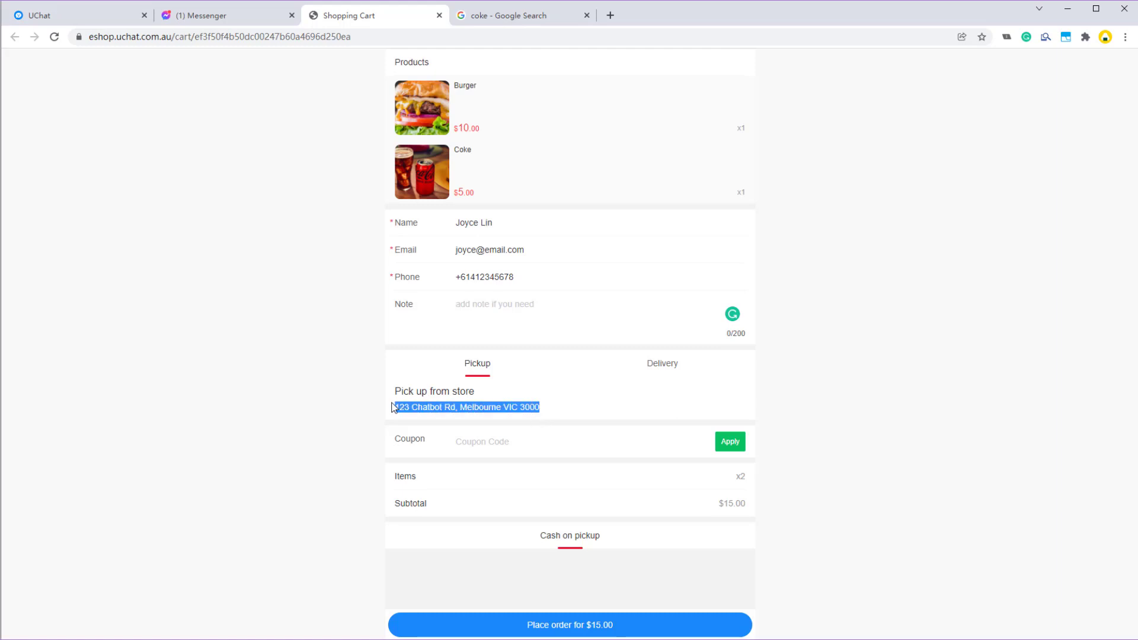
left_click(390, 412)
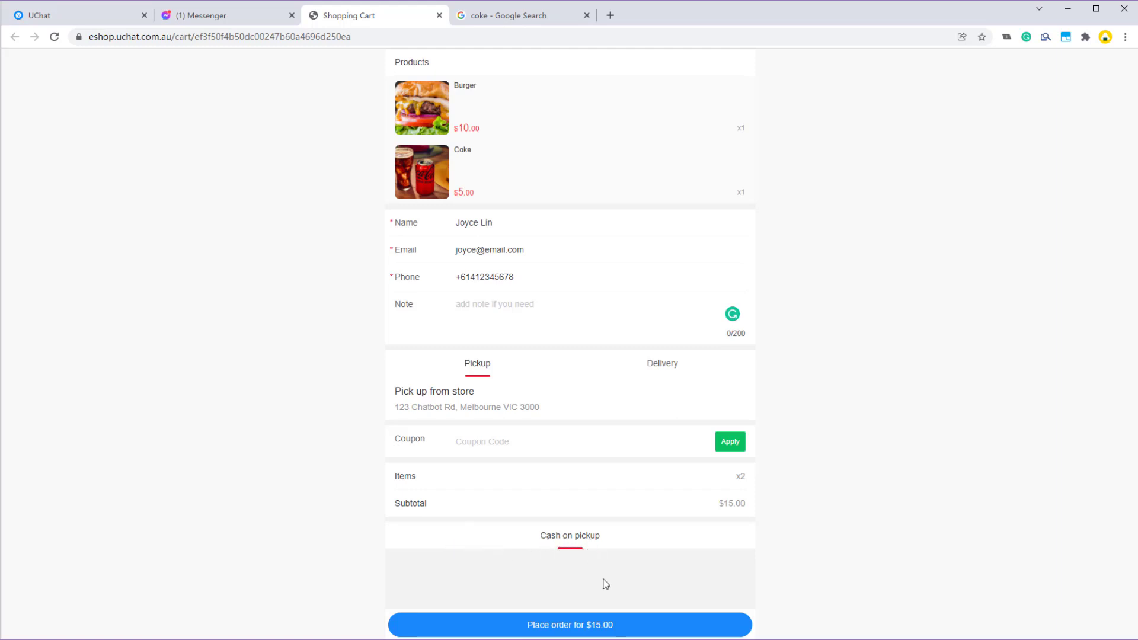
left_click(617, 626)
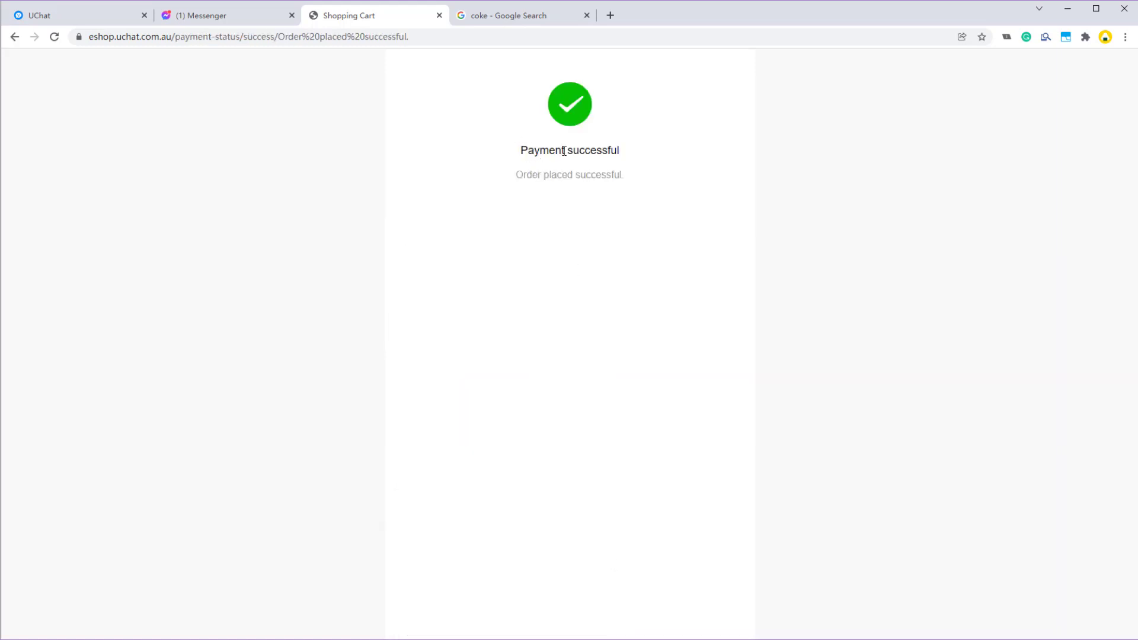
- Return to the Messenger chat and examine the order confirmation details and the thank-you message
left_click(242, 15)
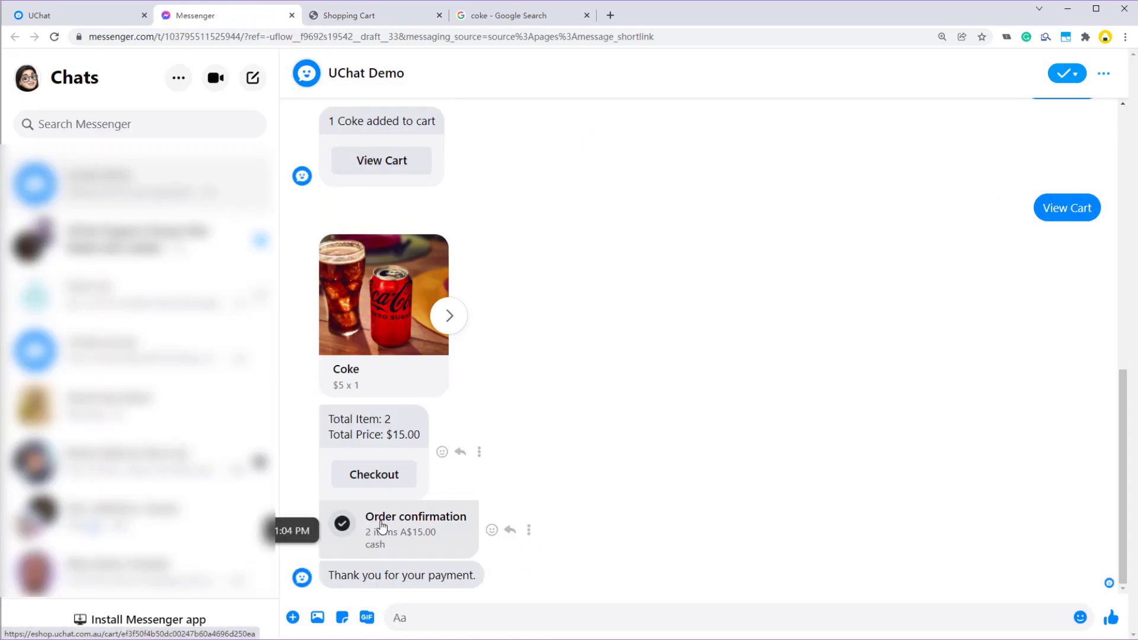
left_click(442, 529)
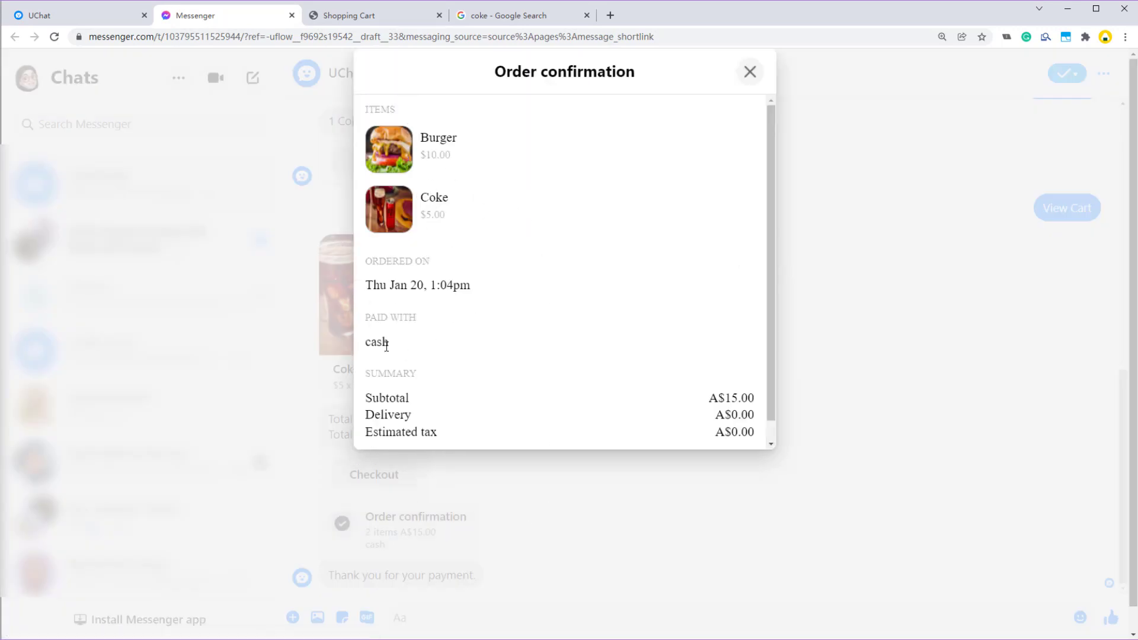
left_click(749, 72)
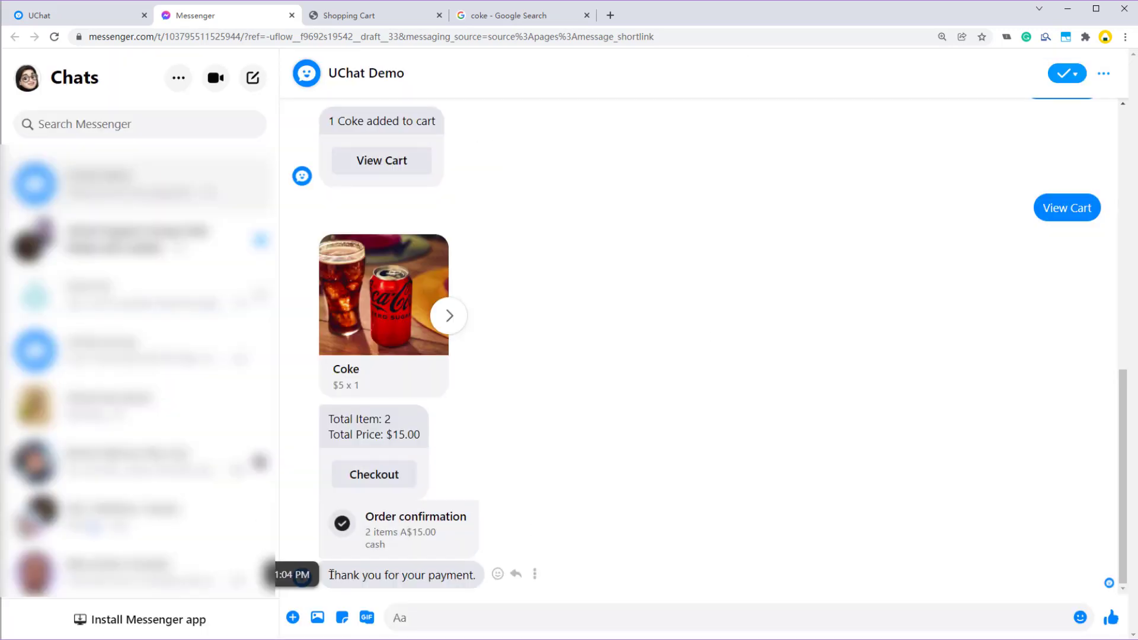
left_click_drag(337, 576, 477, 579)
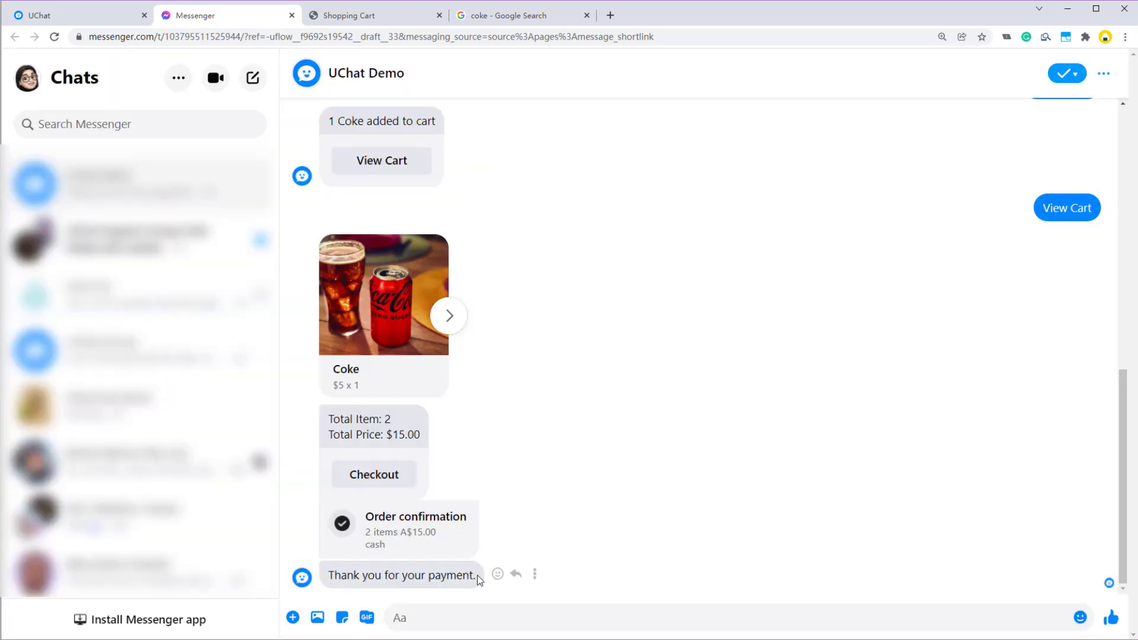